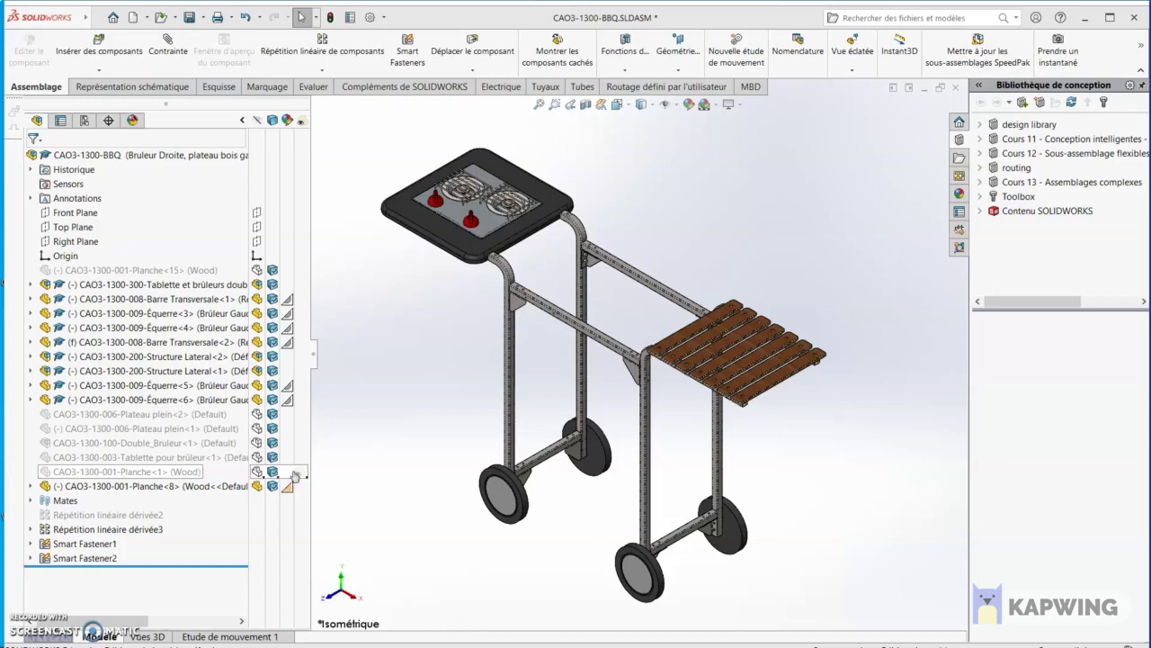
Inspect the two bolts on the leg below the wooden shelf and select the first hex screw in Smart Fastener2
middle_drag(465, 411, 686, 239)
scroll(736, 289, down, 8)
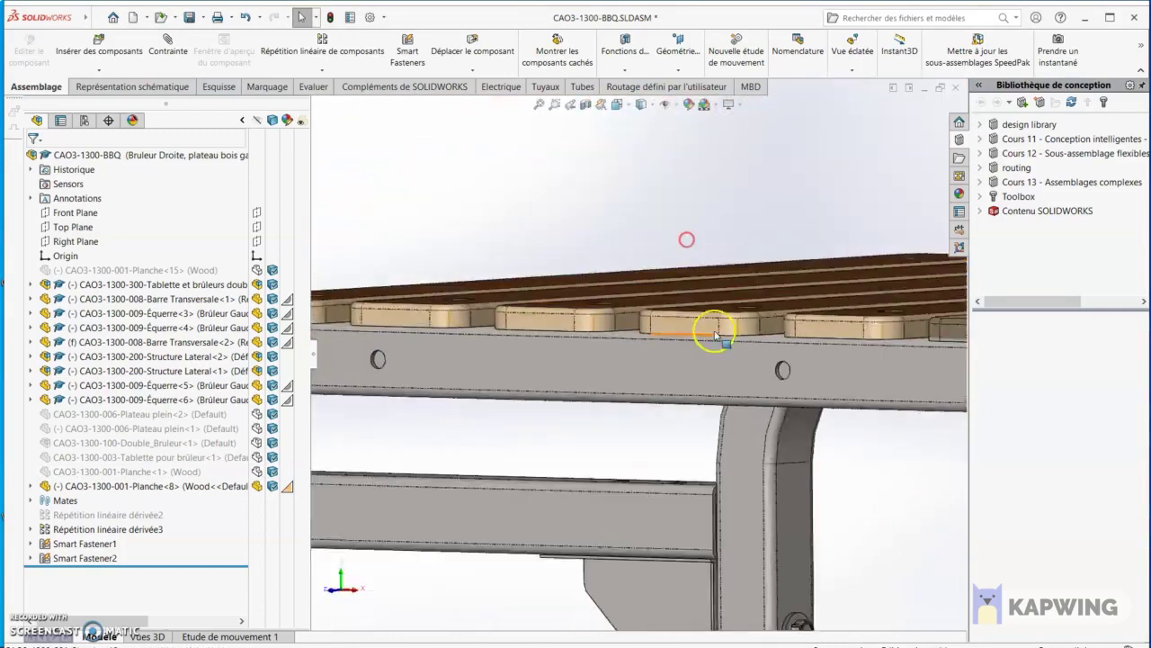
middle_drag(717, 334, 719, 513)
scroll(707, 470, down, 10)
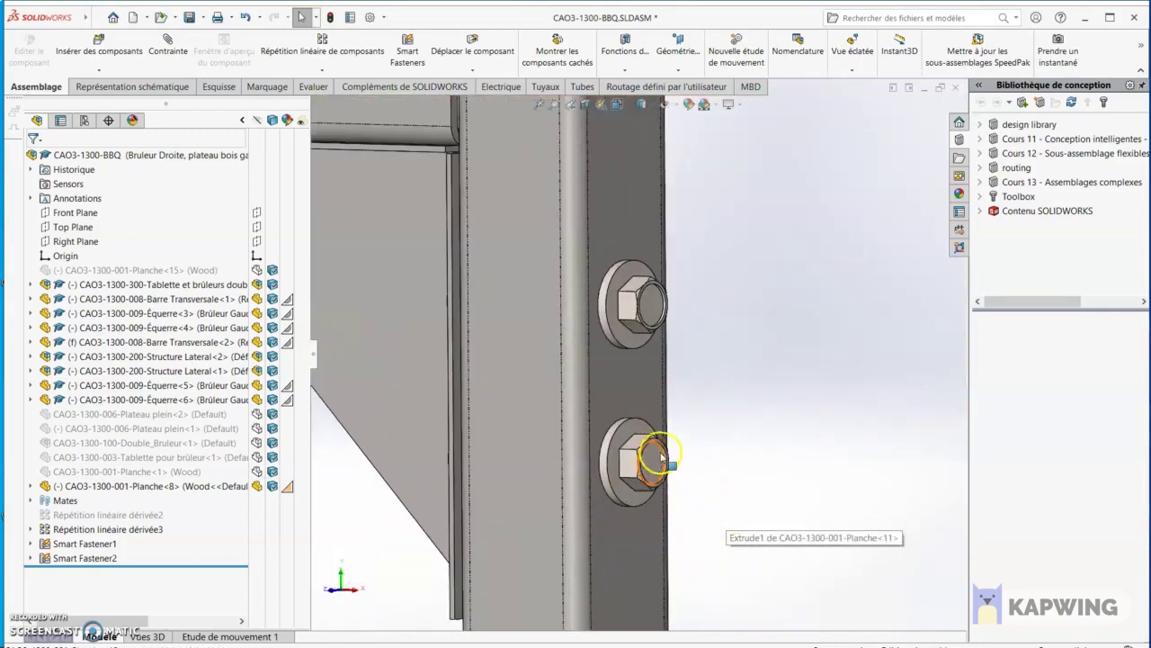
click(86, 558)
click(31, 558)
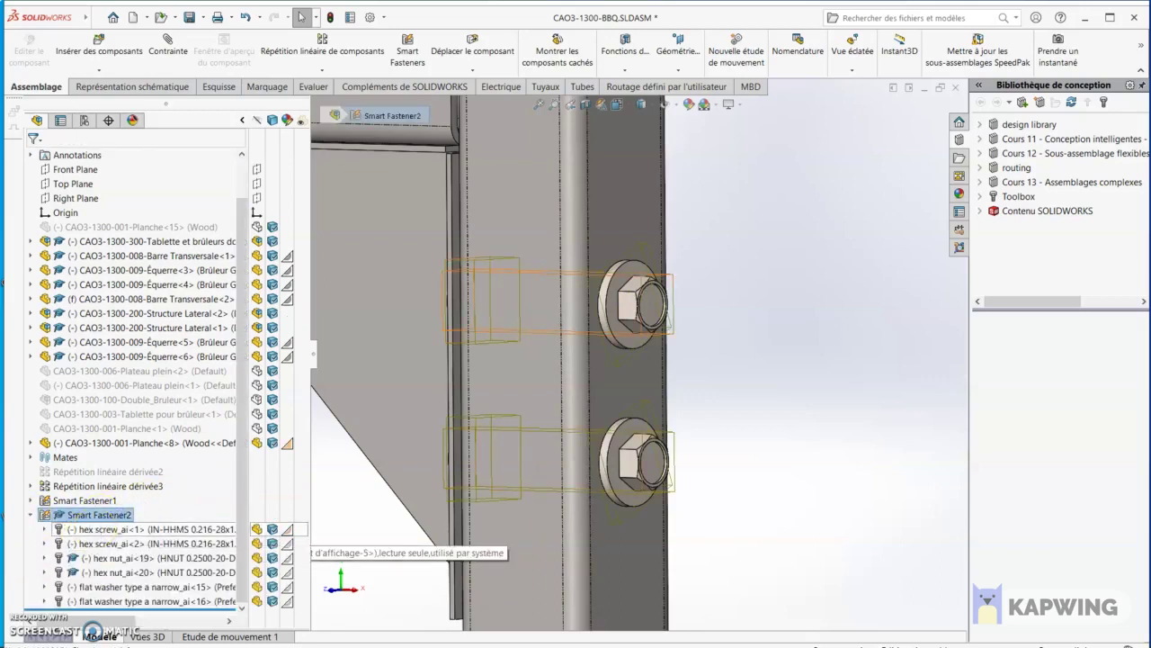
click(99, 529)
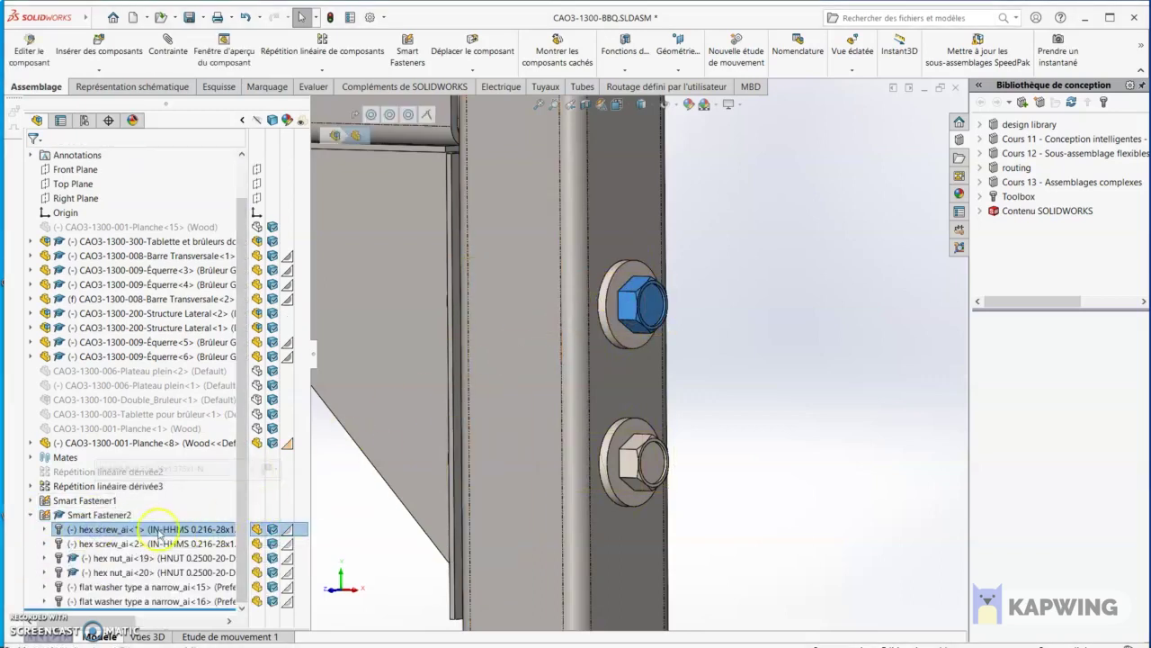
Examine the hex screws on the gusset of the rear crossbar and show the selected screw's available configurations
scroll(566, 398, up, 5)
scroll(548, 384, up, 8)
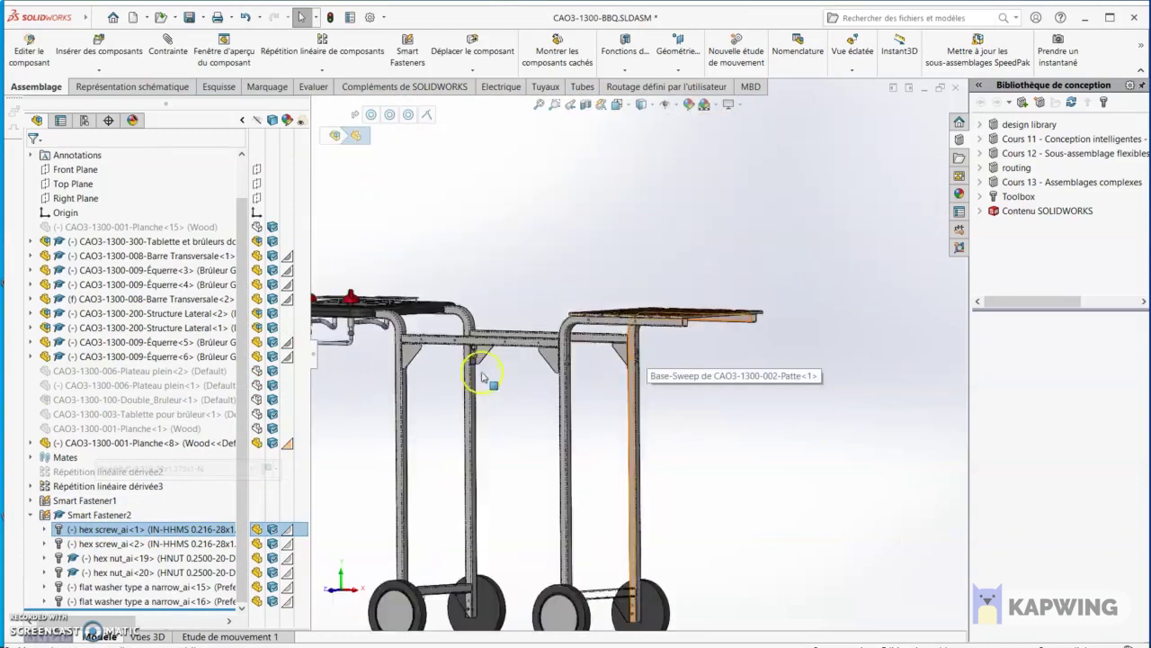
scroll(483, 375, down, 4)
middle_drag(519, 338, 514, 394)
scroll(527, 342, down, 10)
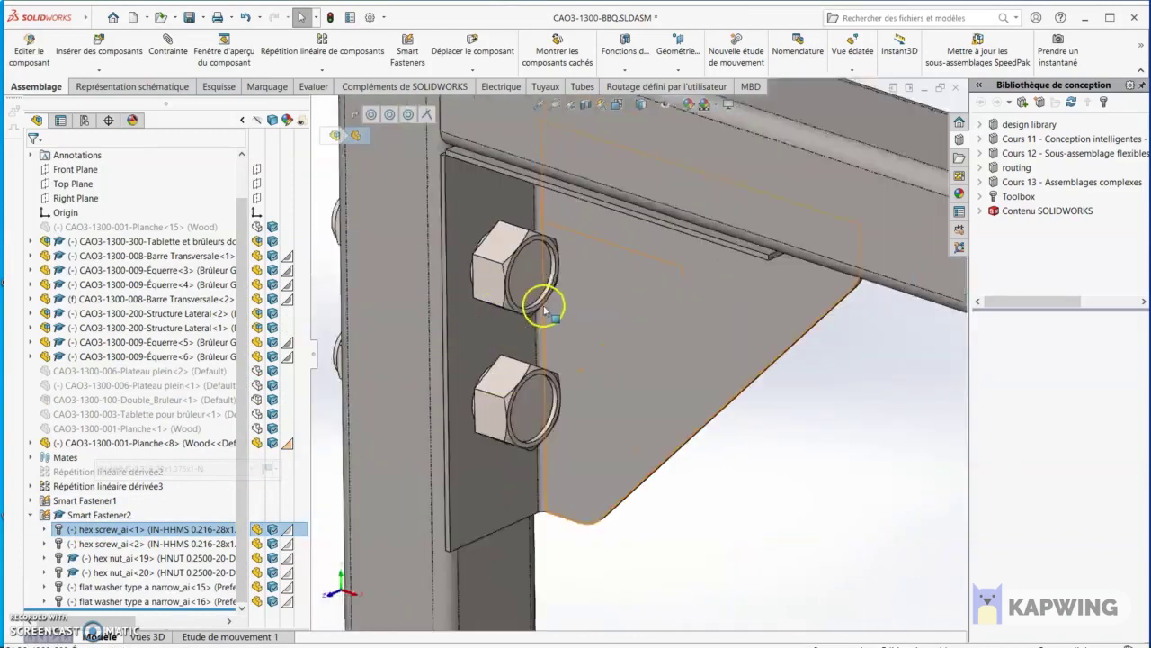
middle_drag(542, 294, 579, 293)
scroll(549, 313, up, 3)
scroll(547, 313, down, 2)
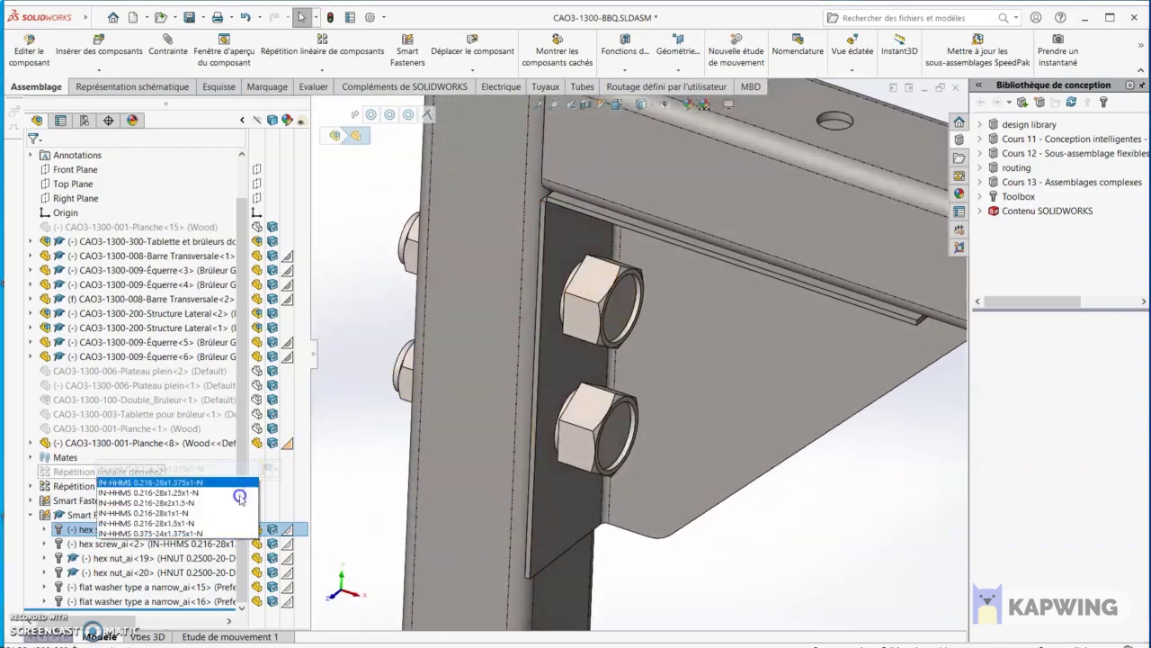
Expand Smart Fastener1 and locate hex screw_ai<3> on the rear crossbar gusset at the burner end
click(31, 500)
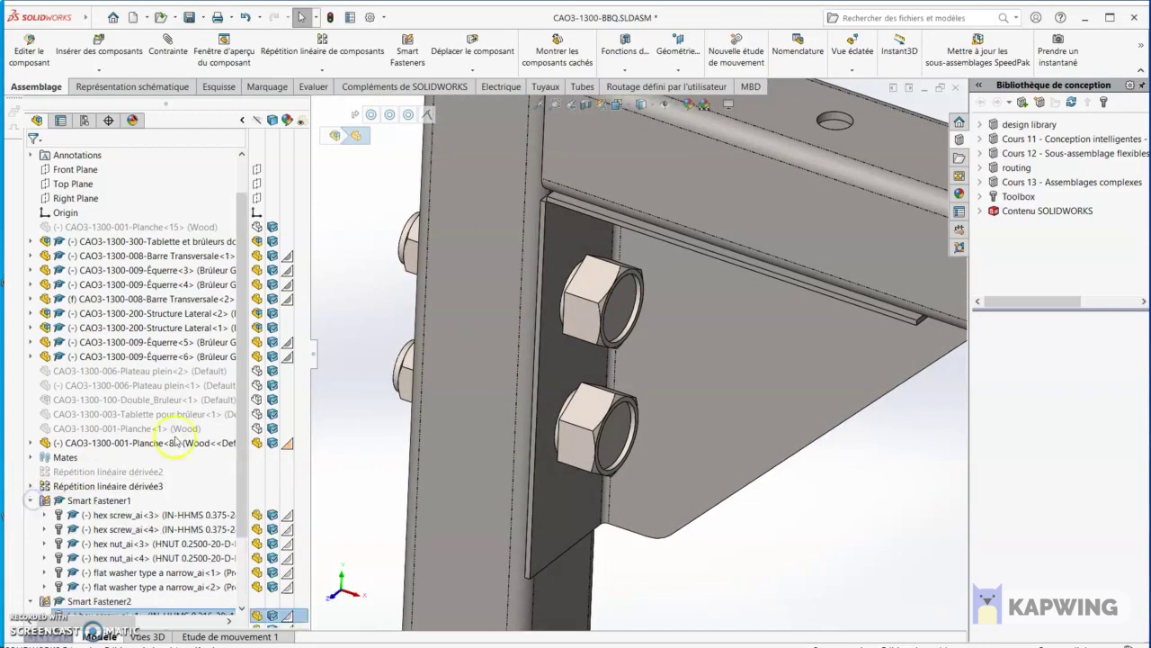
scroll(107, 504, down, 2)
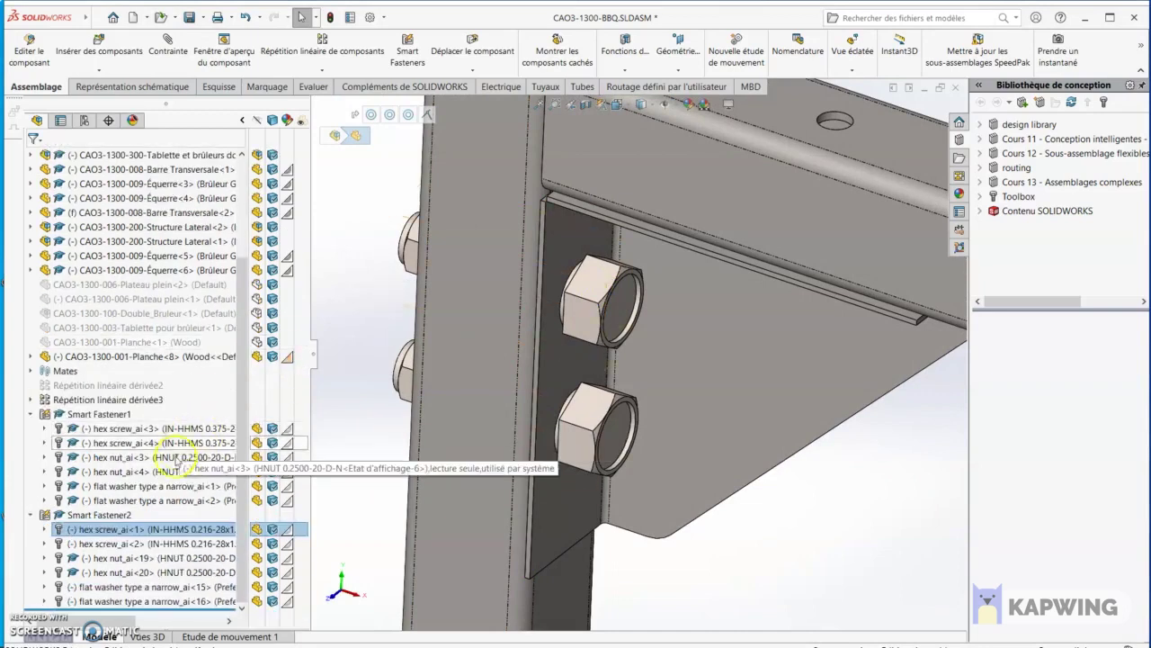
click(162, 428)
scroll(753, 470, up, 10)
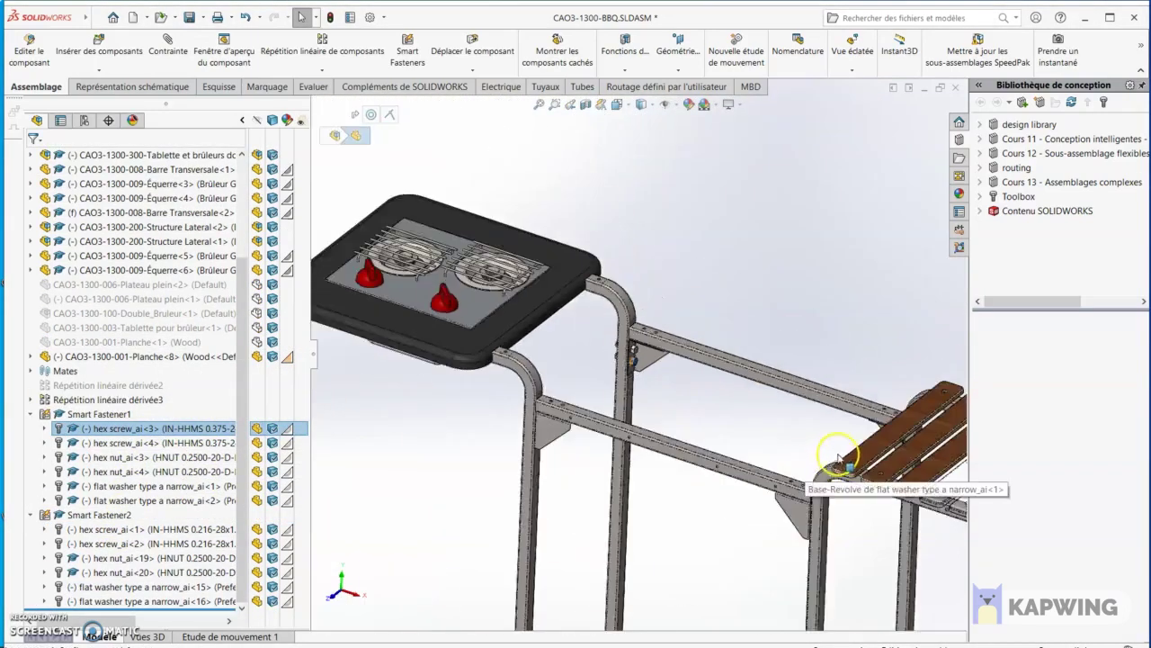
scroll(812, 452, down, 4)
mouse_move(817, 426)
middle_down()
mouse_move(815, 403)
mouse_move(814, 443)
middle_up()
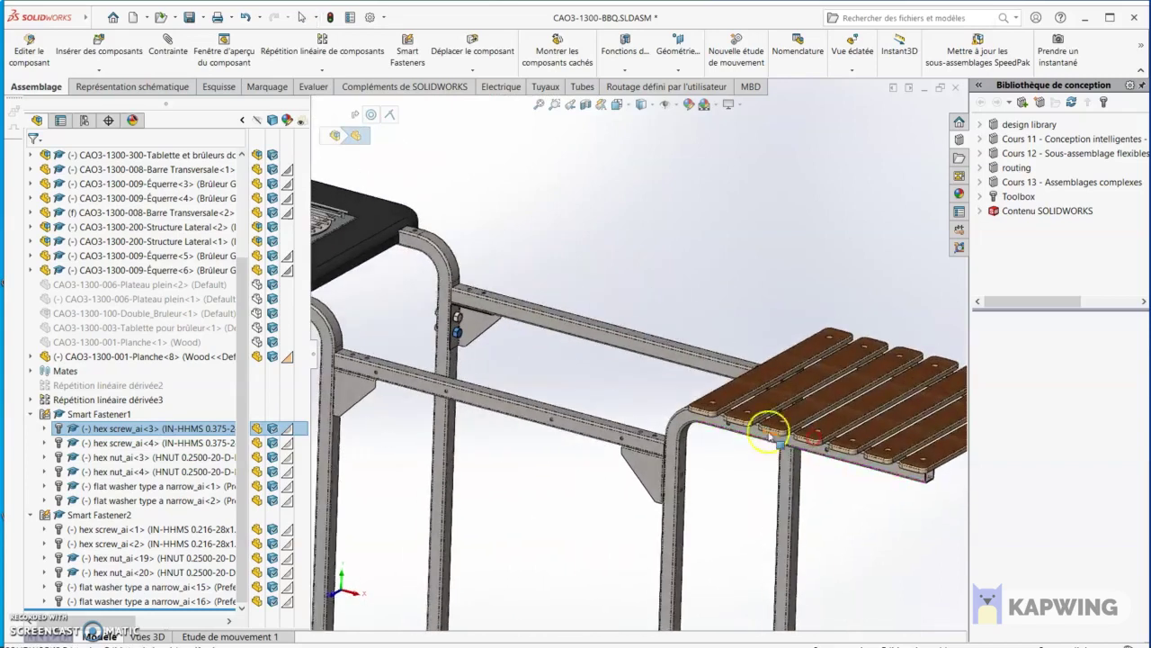
scroll(571, 370, up, 1)
scroll(542, 321, down, 5)
scroll(441, 321, down, 3)
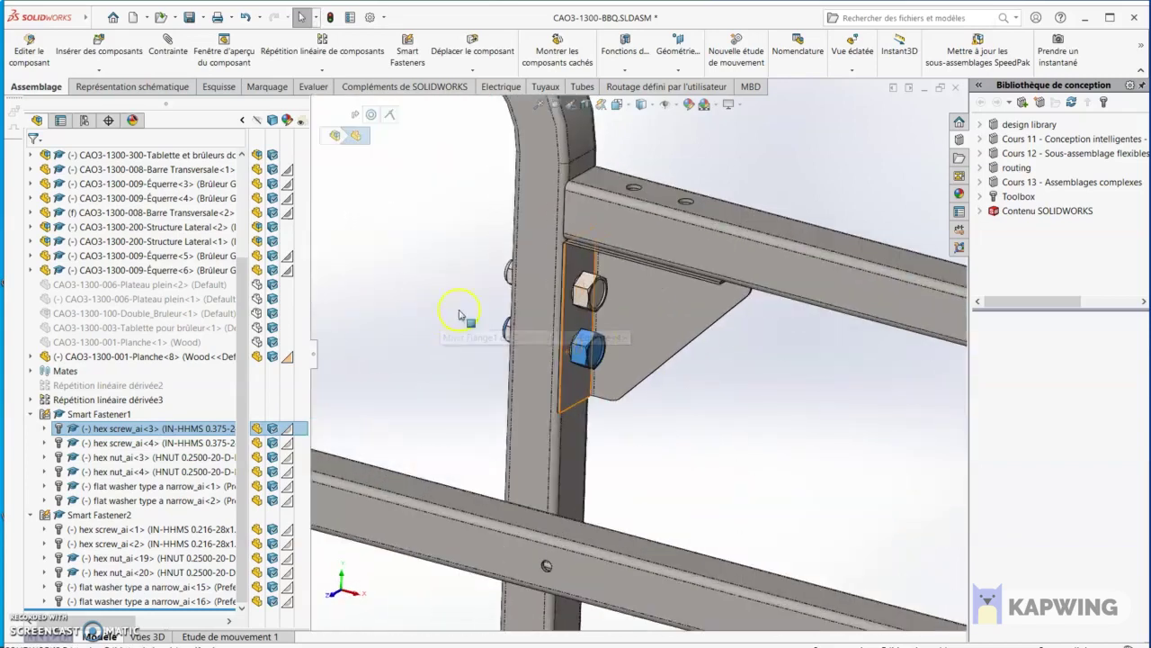
Examine the gusset's two screws up close, highlighting hex screw_ai<3> from Smart Fastener1, and clear the selection
click(672, 392)
scroll(648, 432, up, 3)
scroll(762, 310, down, 4)
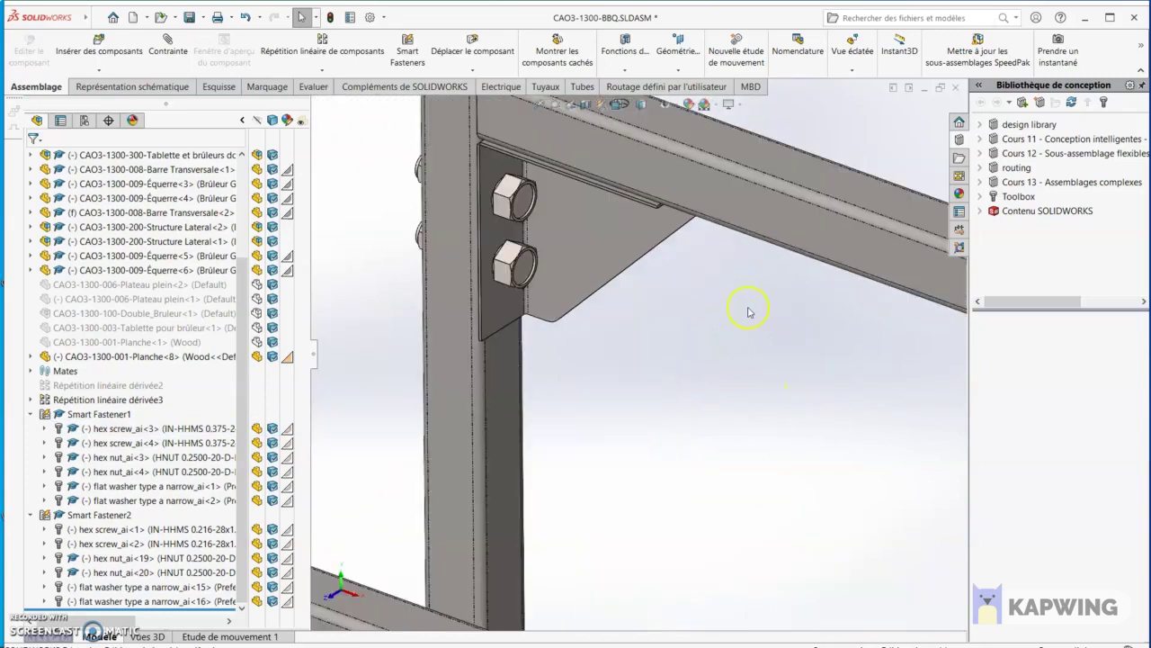
middle_drag(609, 224, 599, 269)
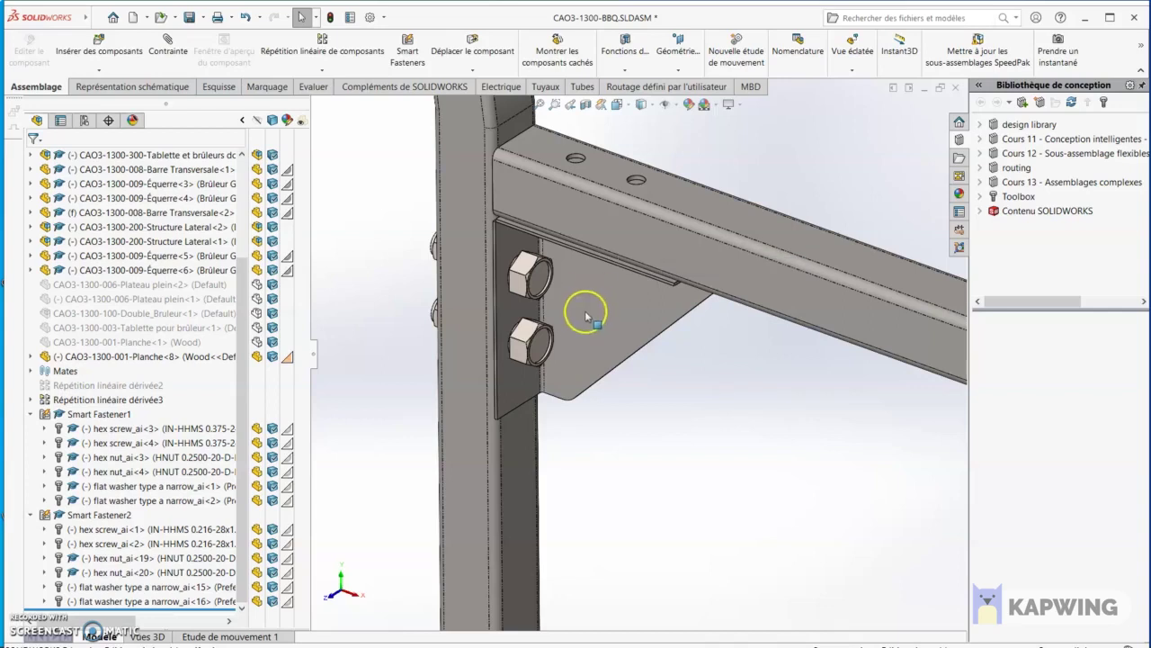
scroll(542, 303, down, 2)
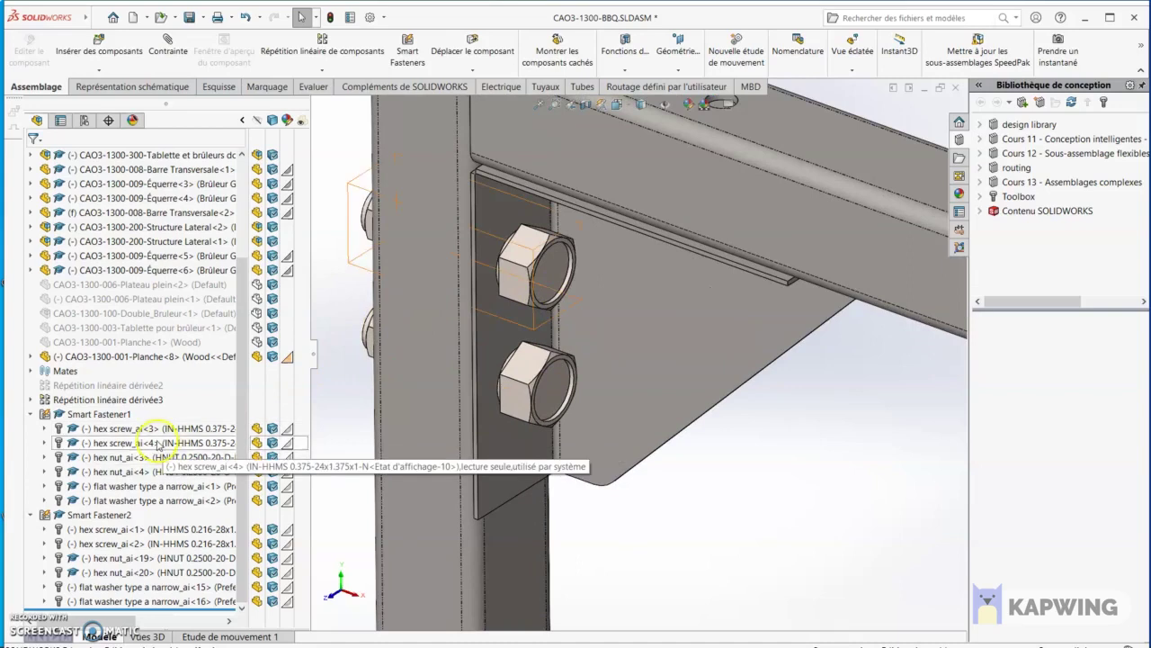
click(135, 429)
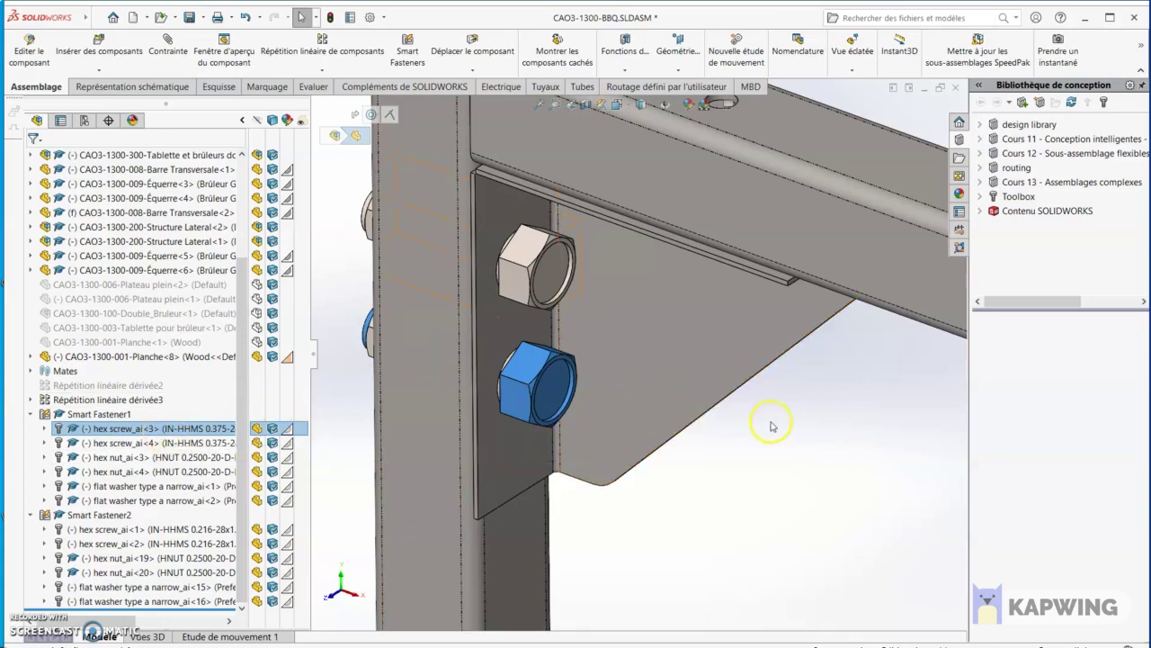
scroll(702, 311, up, 3)
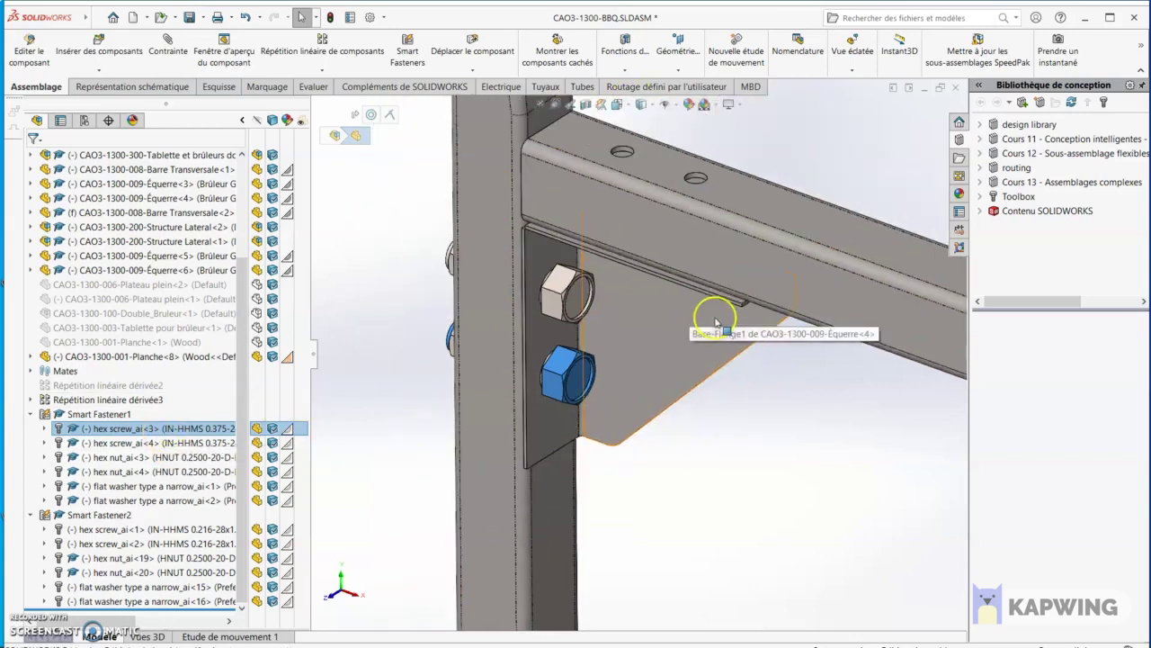
scroll(774, 315, up, 3)
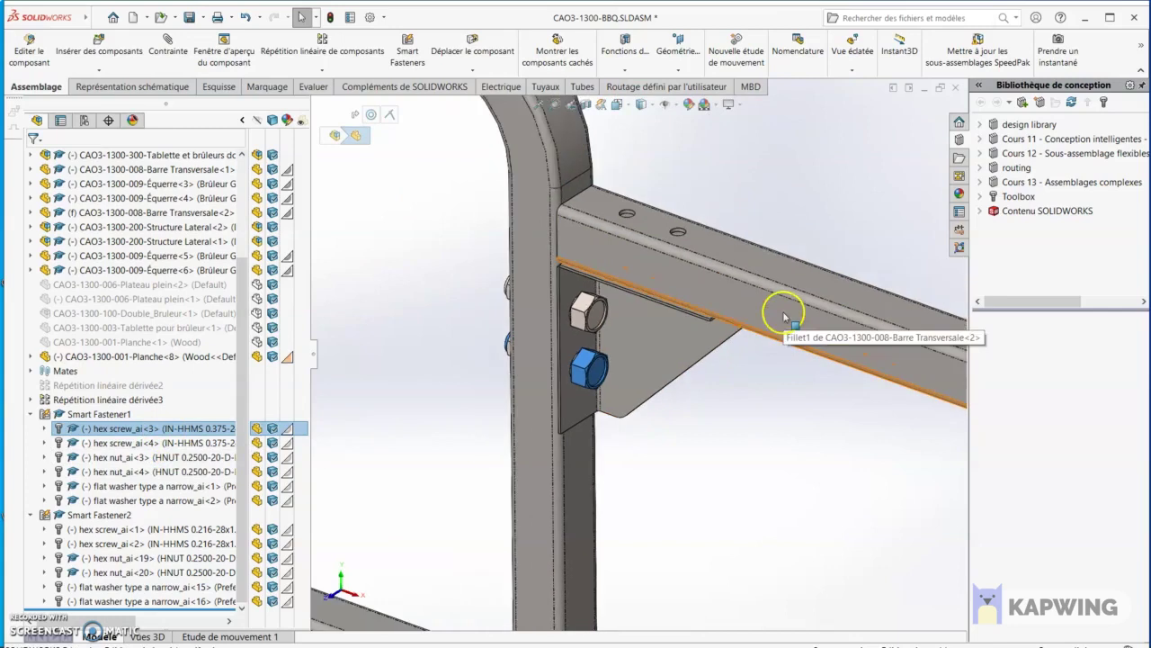
key(Escape)
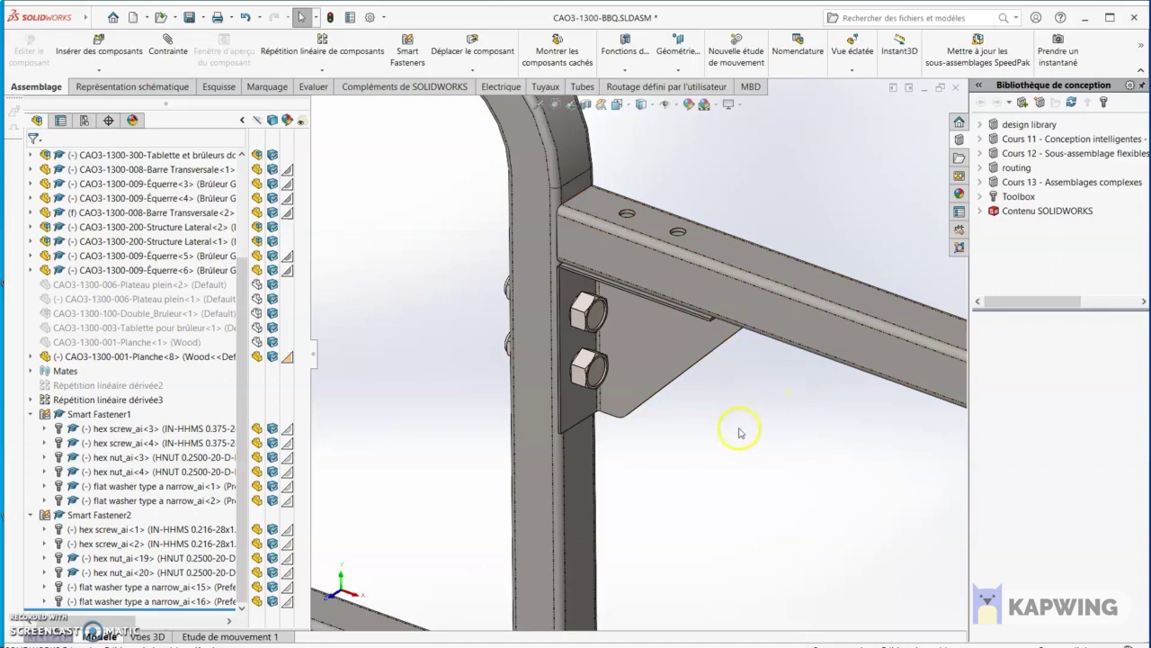
scroll(594, 342, down, 4)
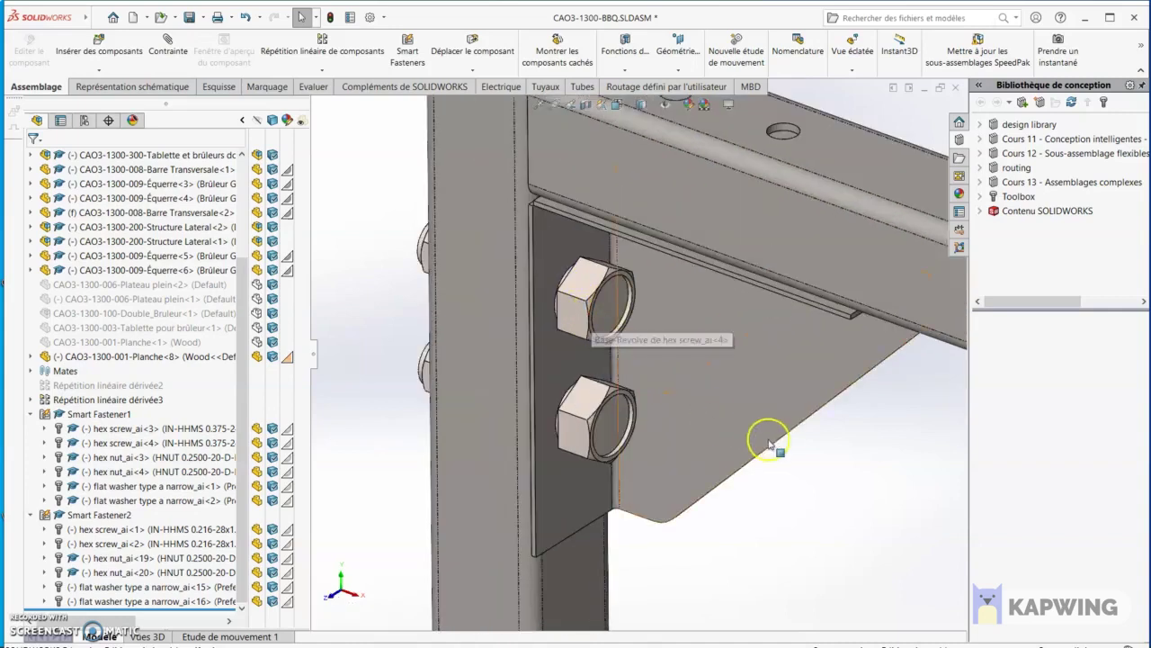
scroll(809, 449, up, 3)
scroll(841, 466, up, 2)
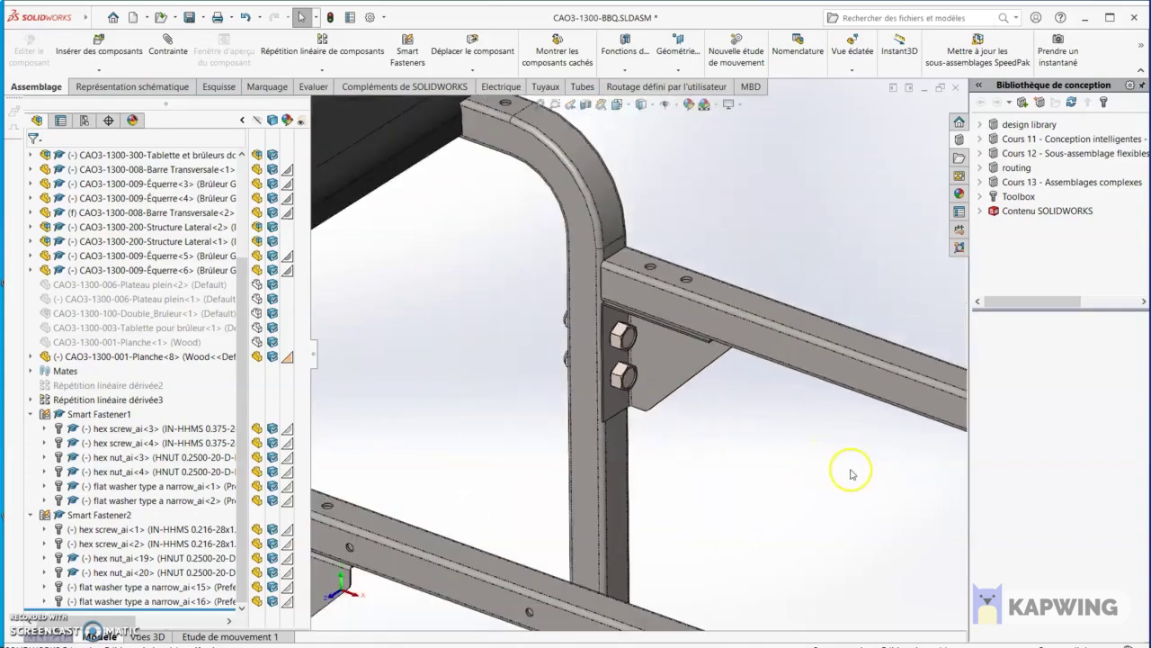
scroll(744, 432, down, 2)
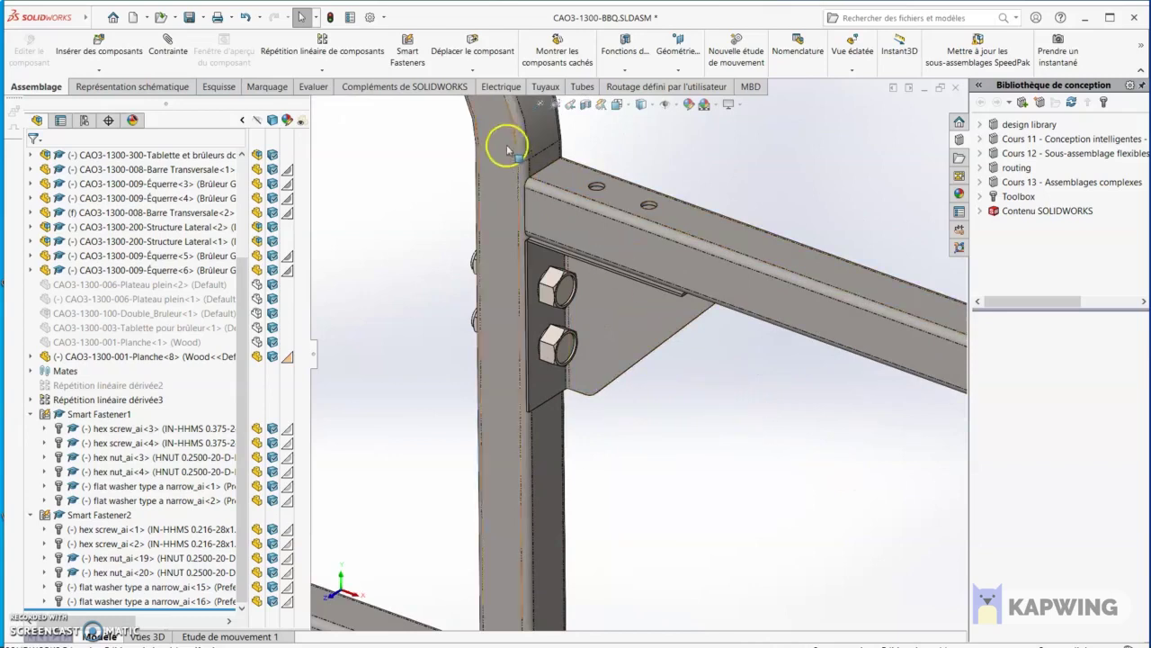
Check the activation of the SOLIDWORKS Toolbox Library and Toolbox Utilities add-ins, leaving the add-in settings as they are
click(386, 17)
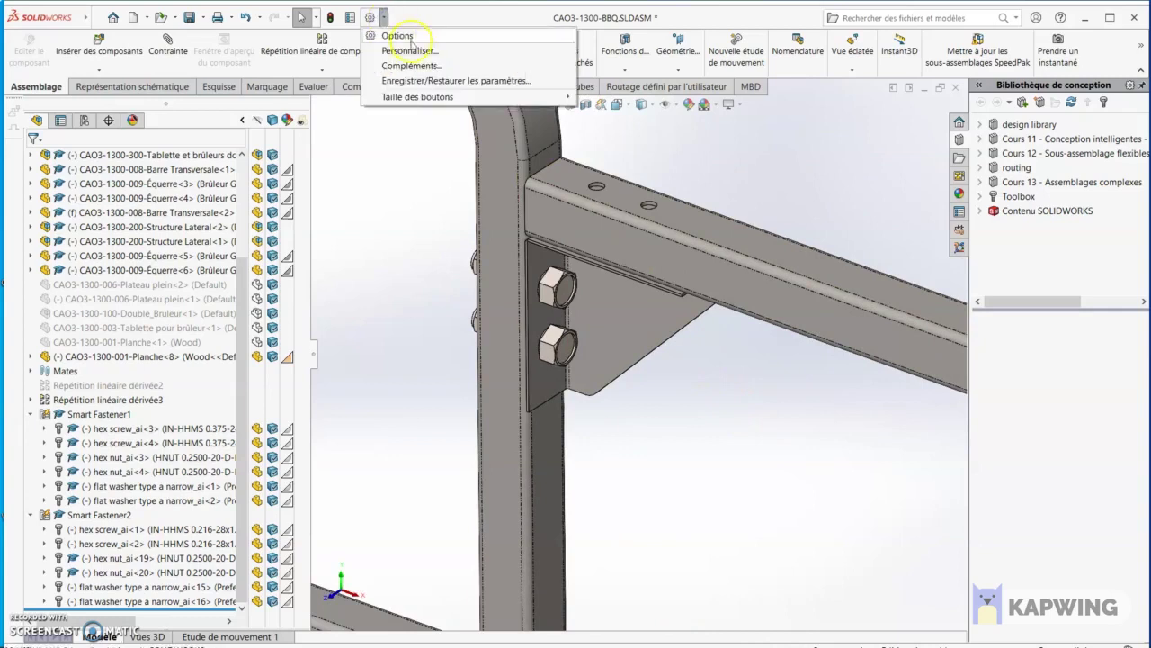
click(424, 66)
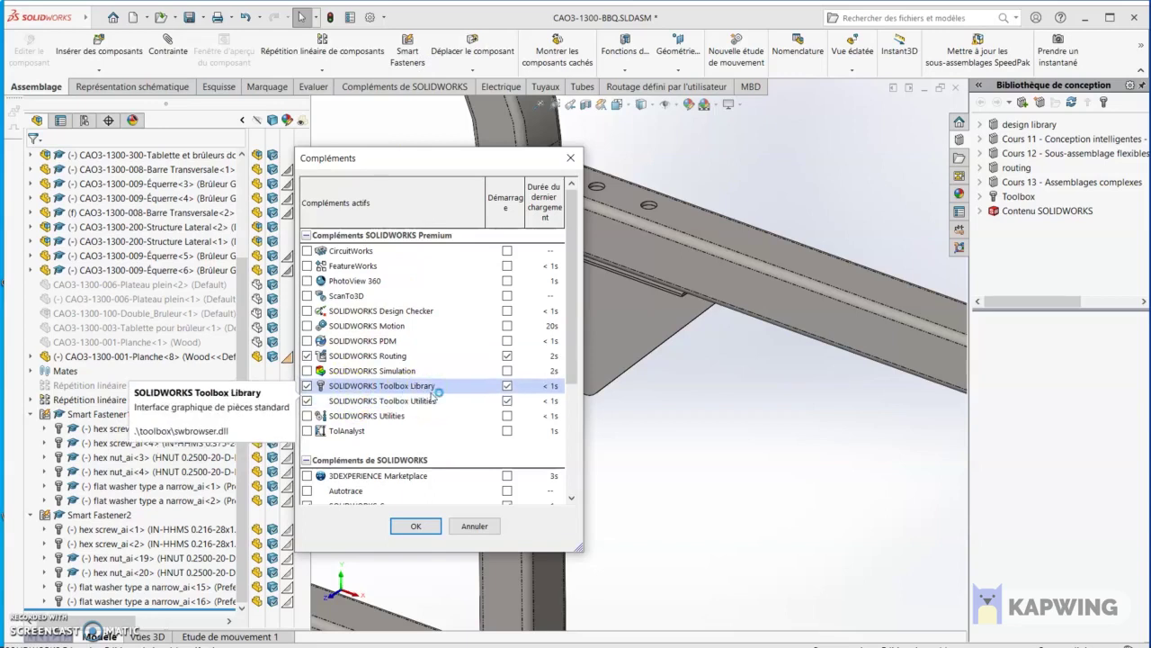
click(570, 158)
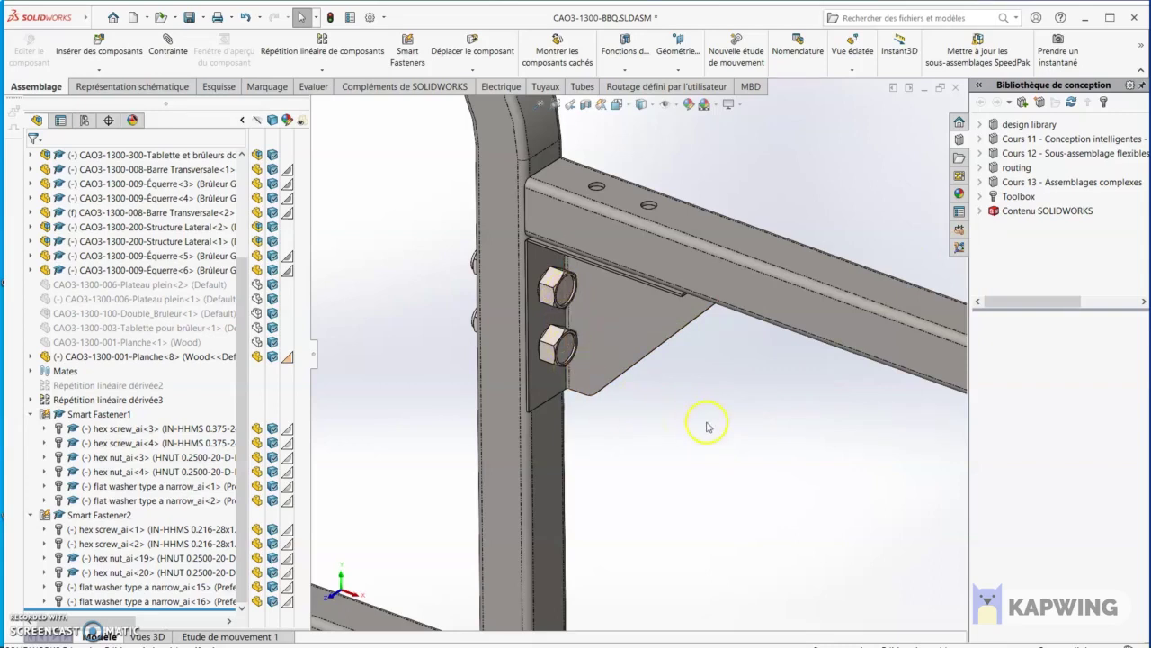
Turn off the system option that makes the Hole Wizard and Toolbox folder the default search location for Toolbox components
click(382, 18)
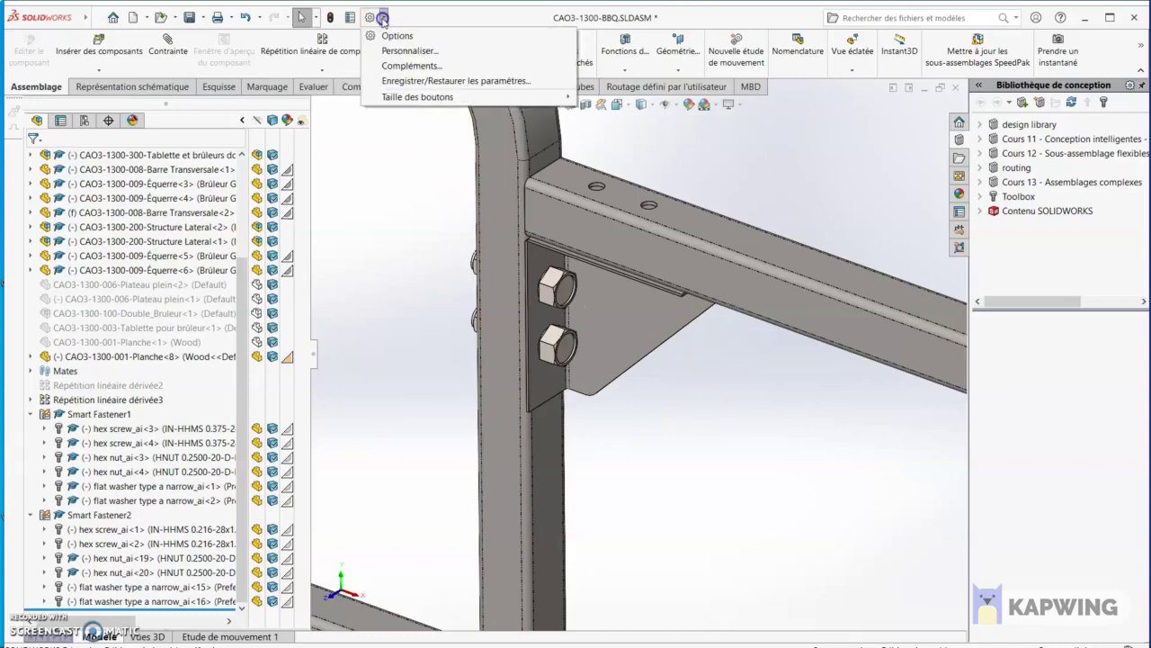
click(396, 38)
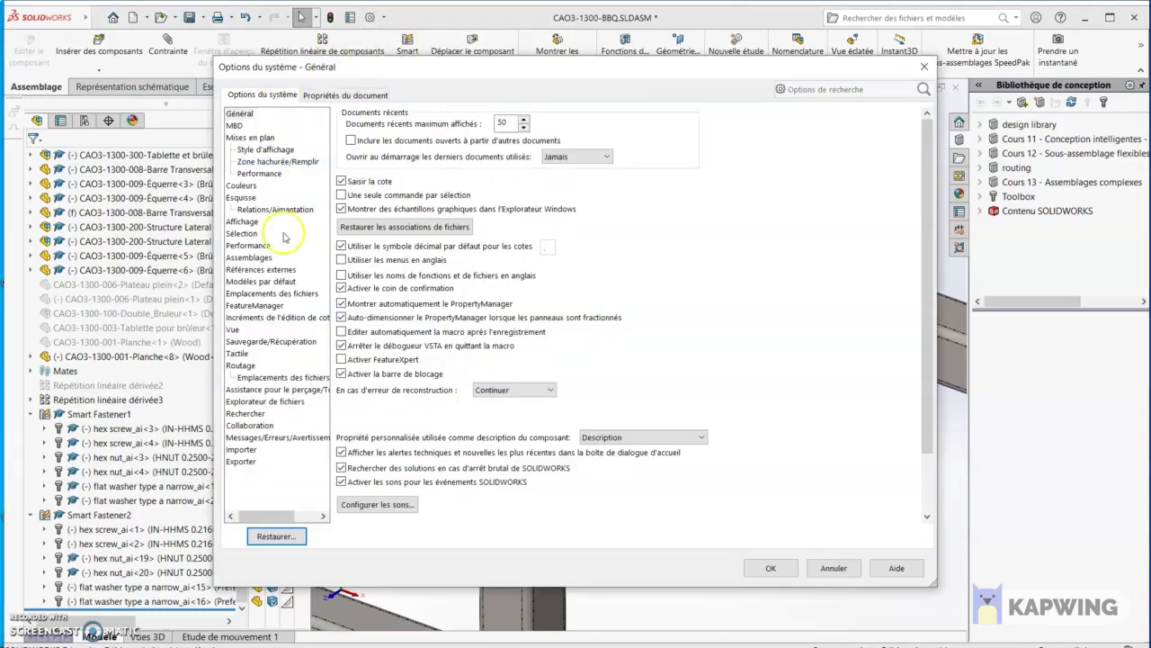
click(278, 389)
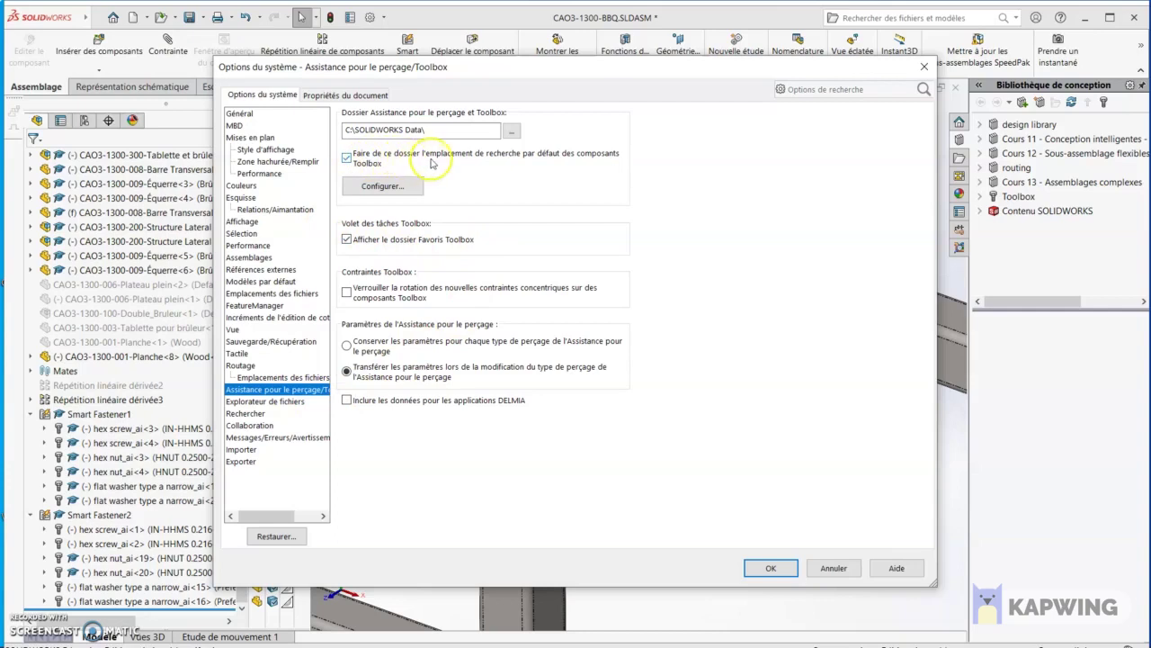
click(346, 158)
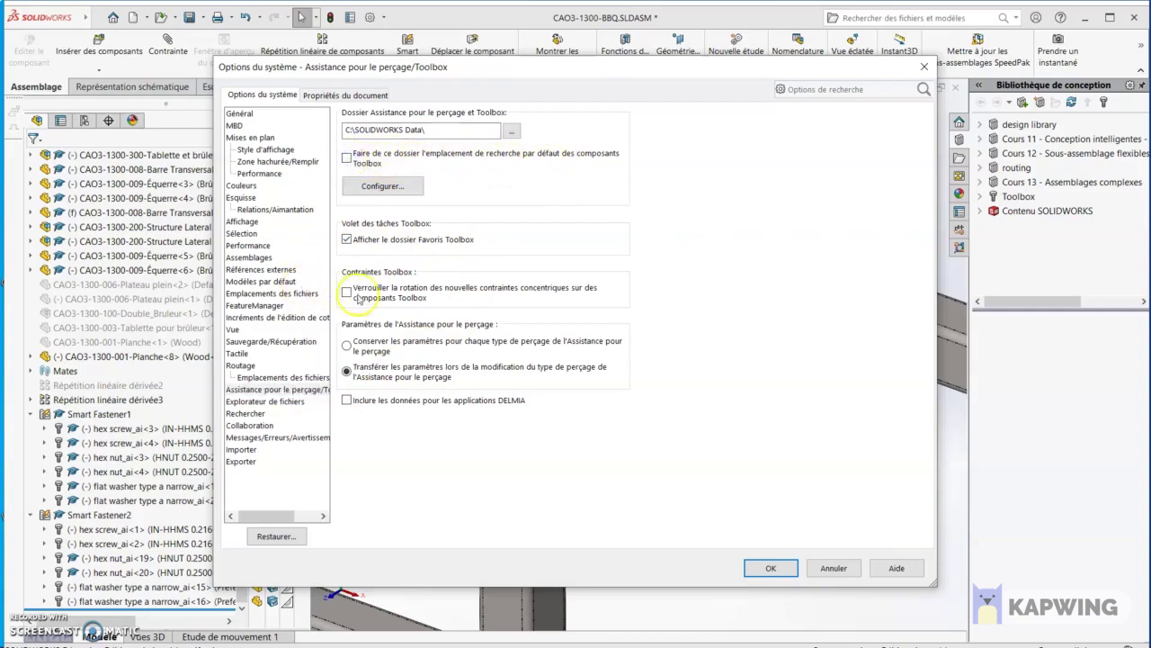
click(761, 567)
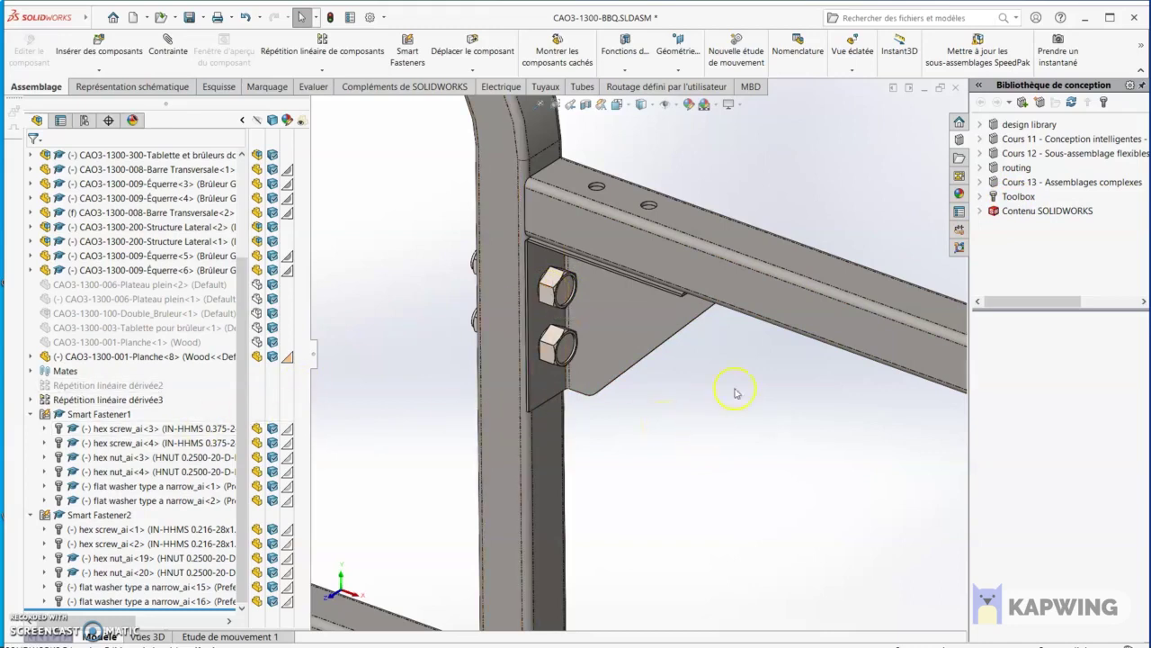
Close the assembly without saving, reopen CAO3-1300-BBQ.SLDASM and rebuild it
click(962, 89)
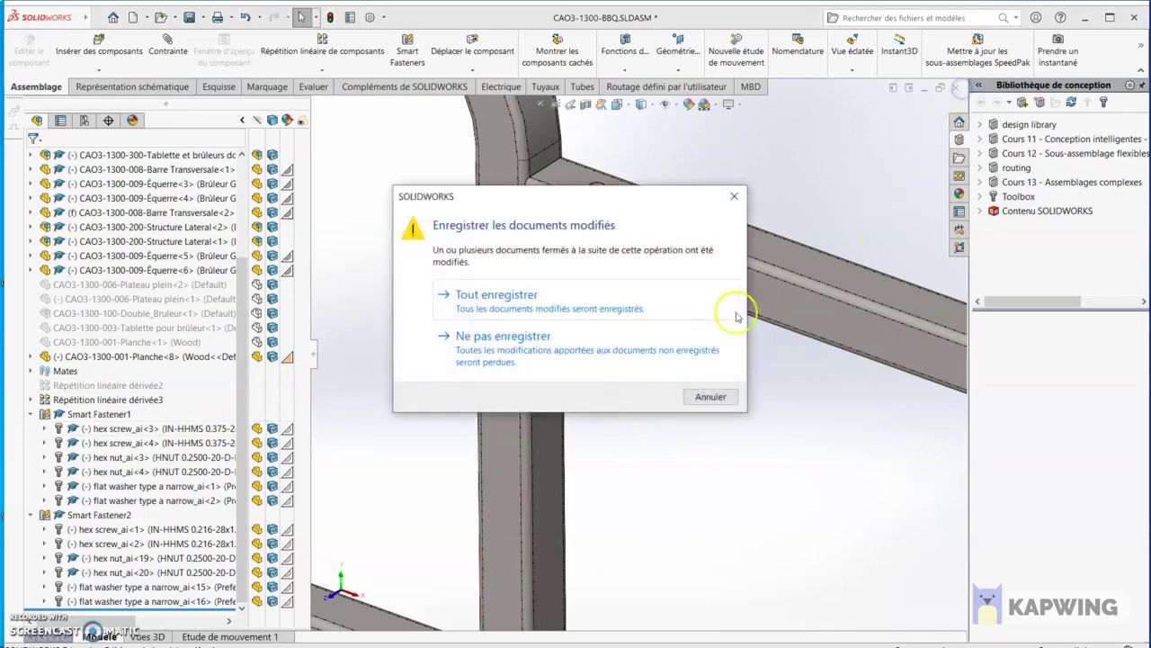
click(674, 357)
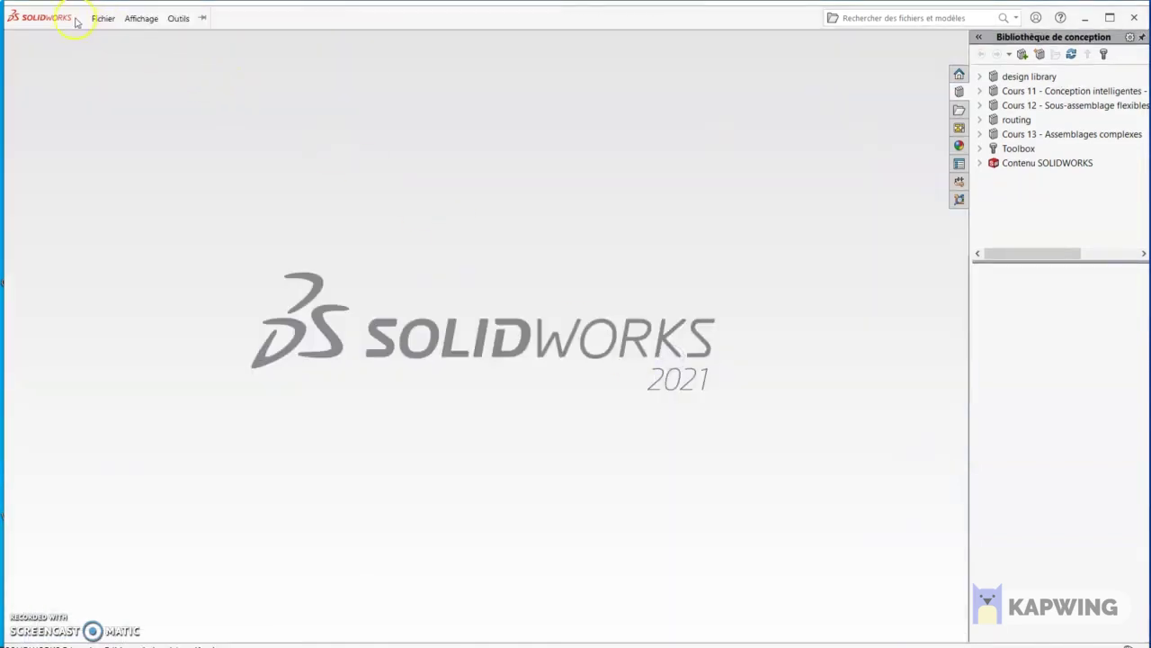
click(102, 19)
click(140, 77)
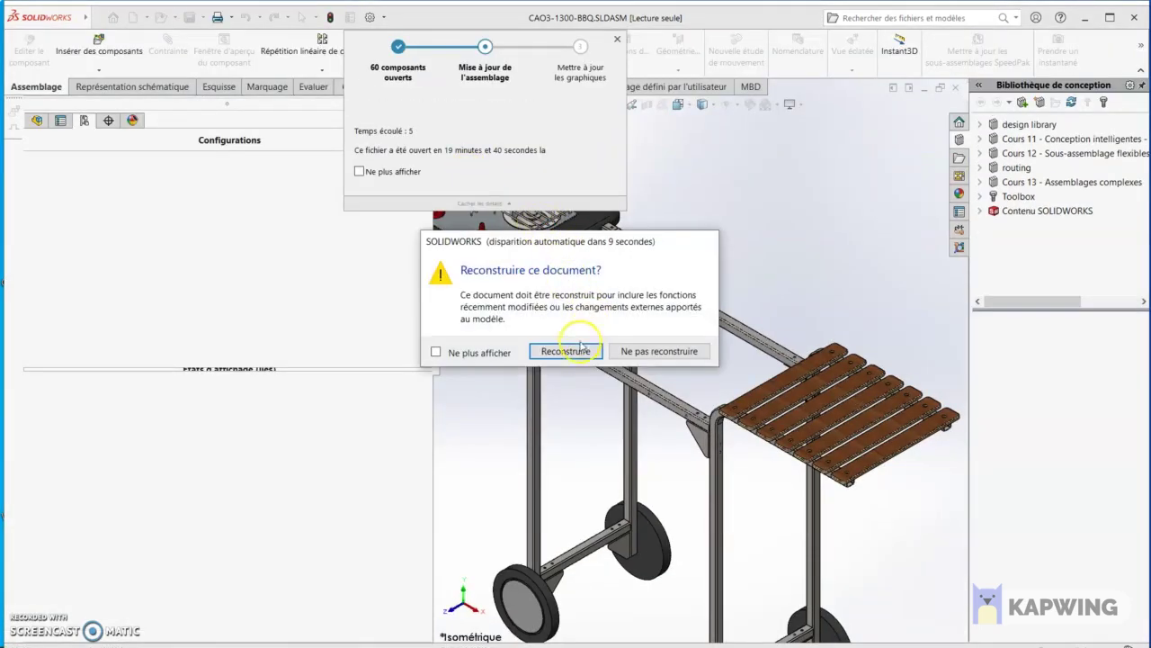
click(567, 351)
Show the feature tree and select the upper hex screw on the gusset to check the reloaded fasteners
scroll(639, 306, down, 5)
scroll(638, 302, down, 5)
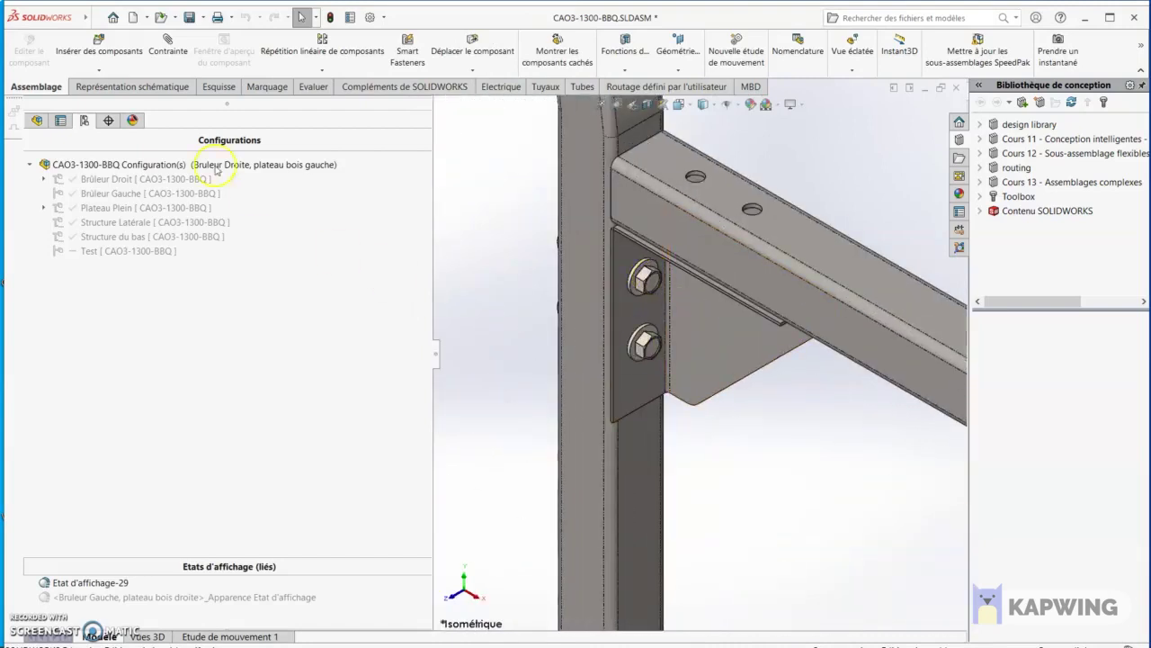
click(36, 120)
scroll(645, 310, down, 3)
click(648, 284)
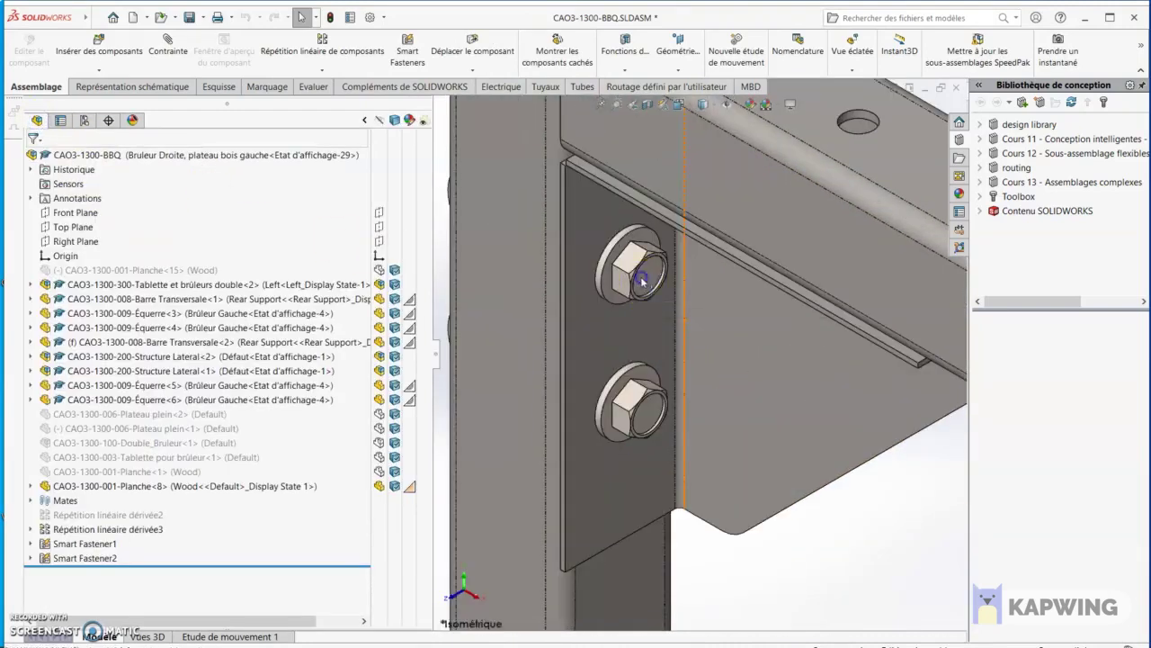
Inspect the hex screws and washers on the gusset up close and from a rotated angle
middle_drag(677, 317, 710, 329)
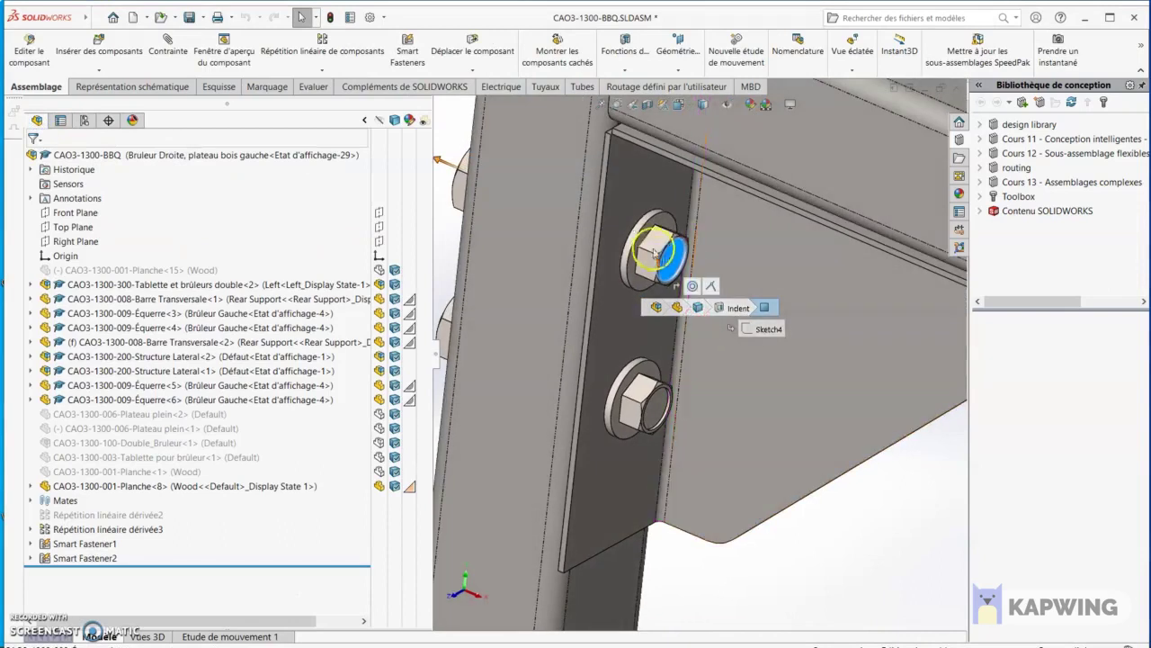
scroll(746, 352, up, 6)
click(828, 448)
scroll(680, 329, down, 6)
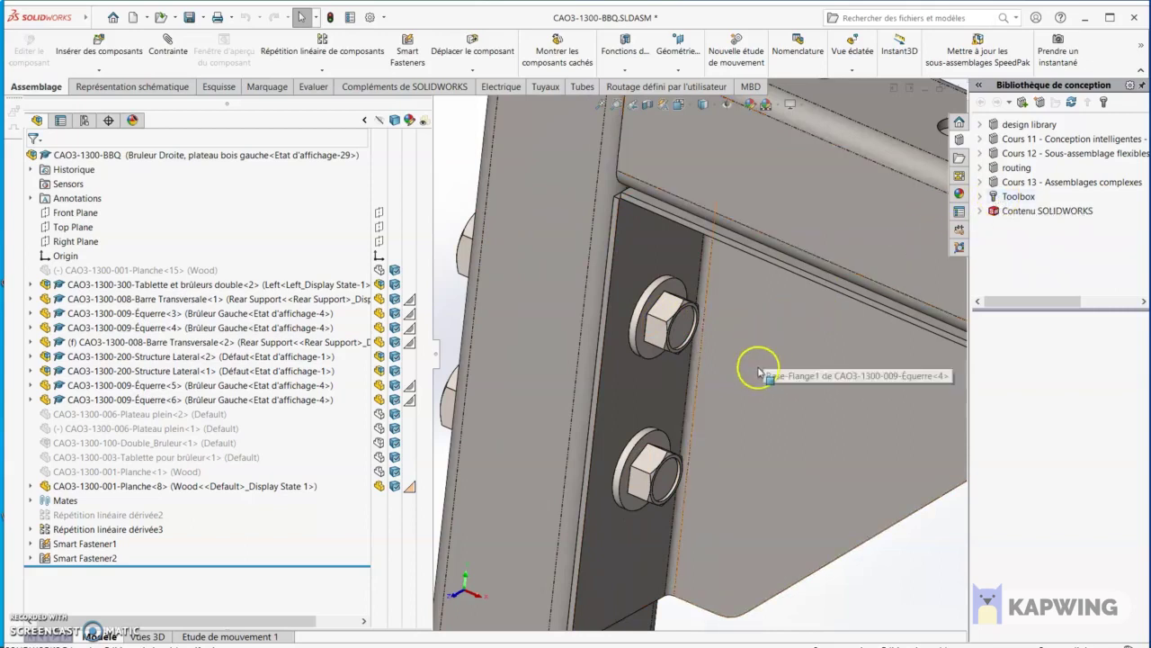
scroll(763, 372, up, 3)
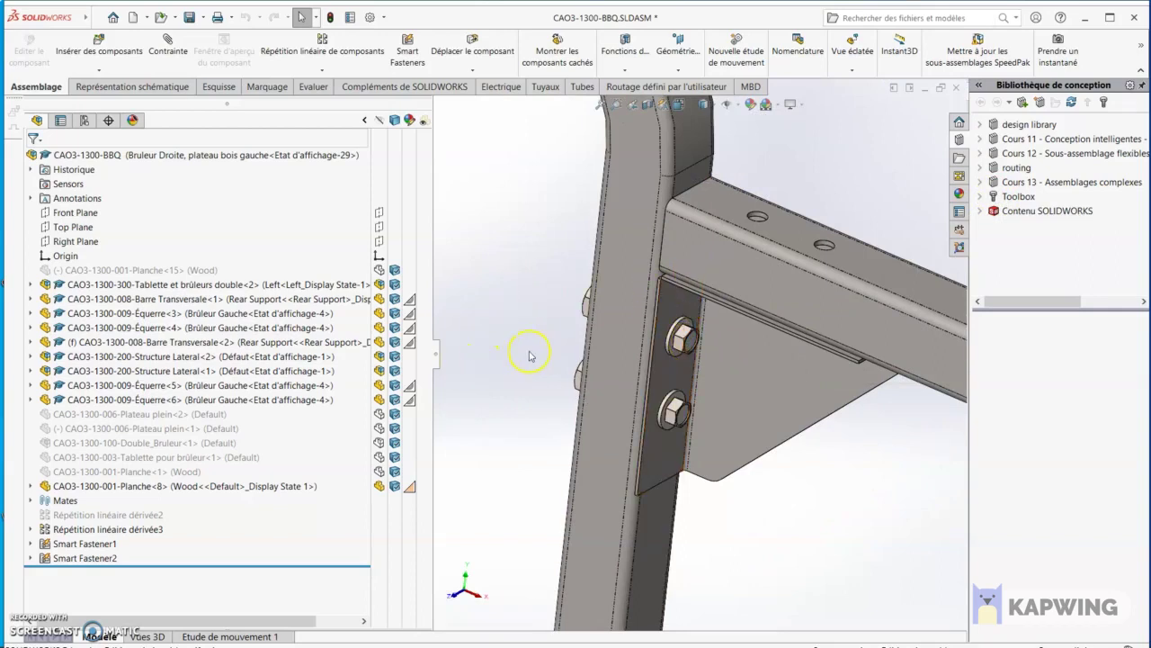
Expand Smart Fastener1 and select its two hex screws in turn to check their Toolbox icons against the model
click(30, 543)
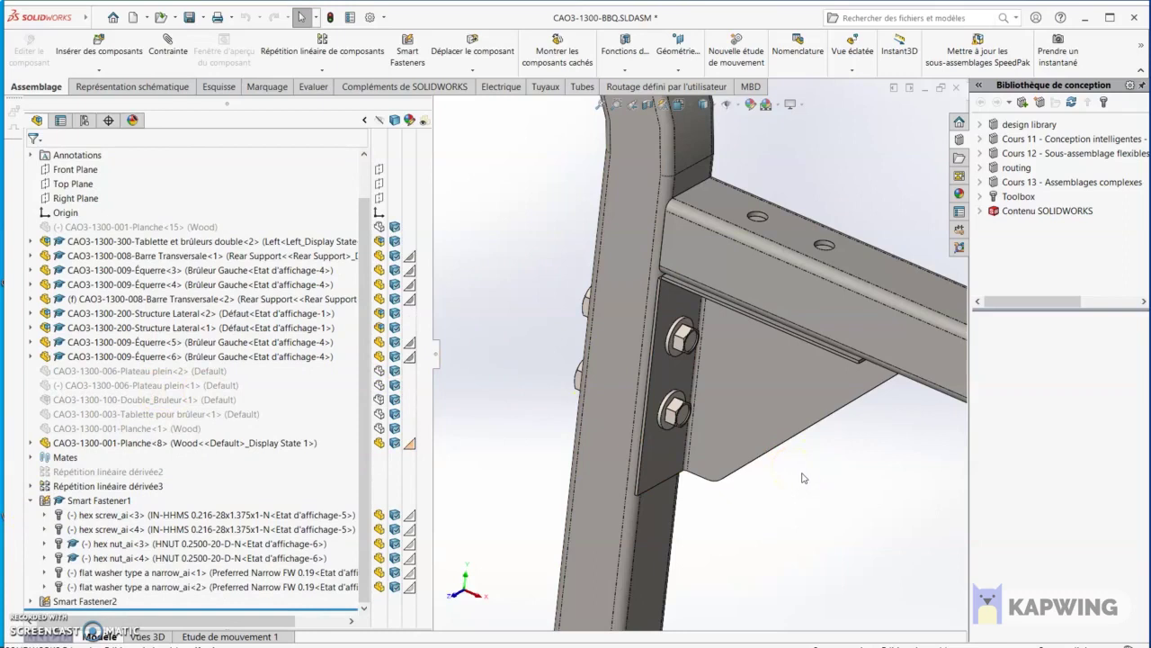
scroll(803, 478, up, 2)
scroll(800, 477, down, 2)
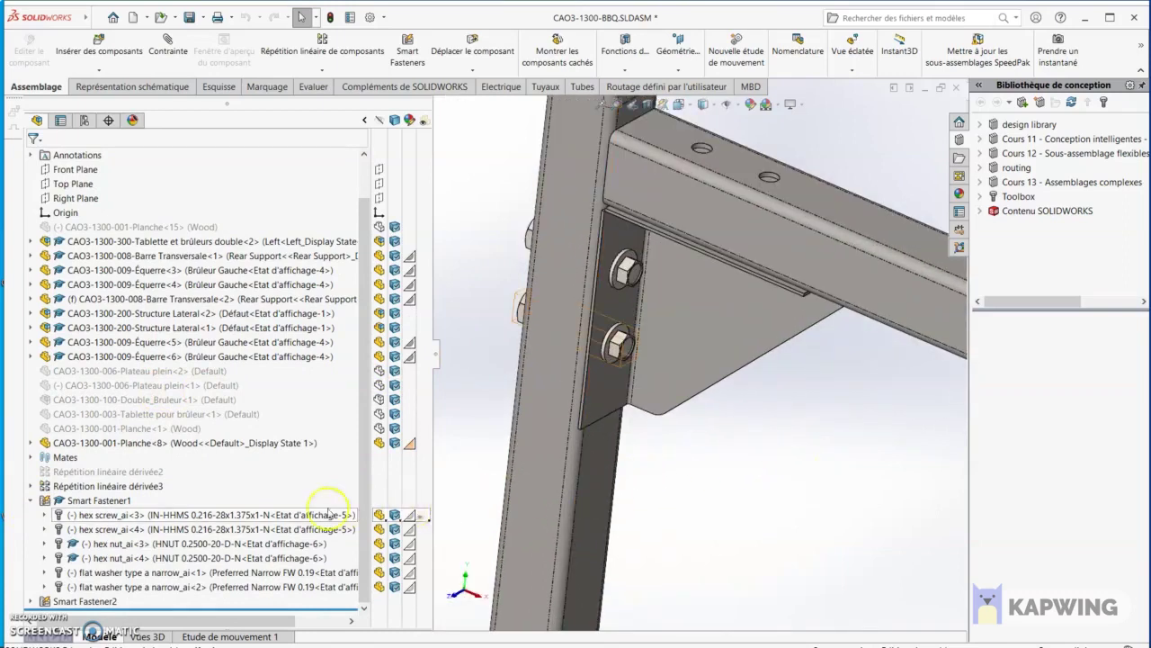
scroll(617, 313, down, 4)
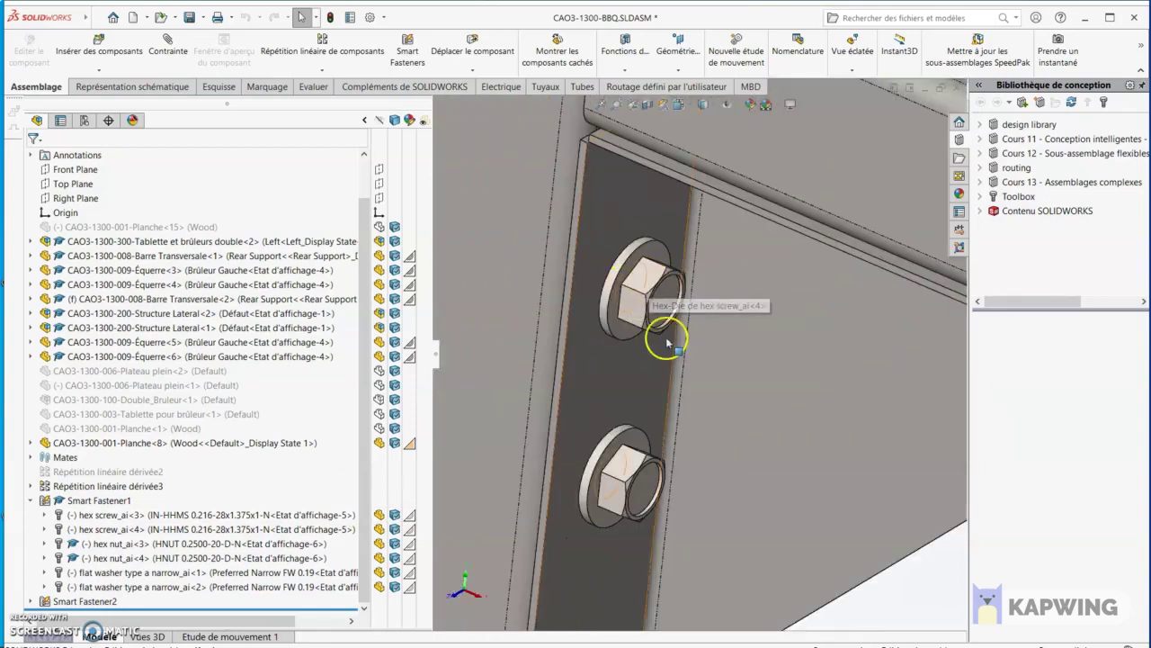
click(270, 516)
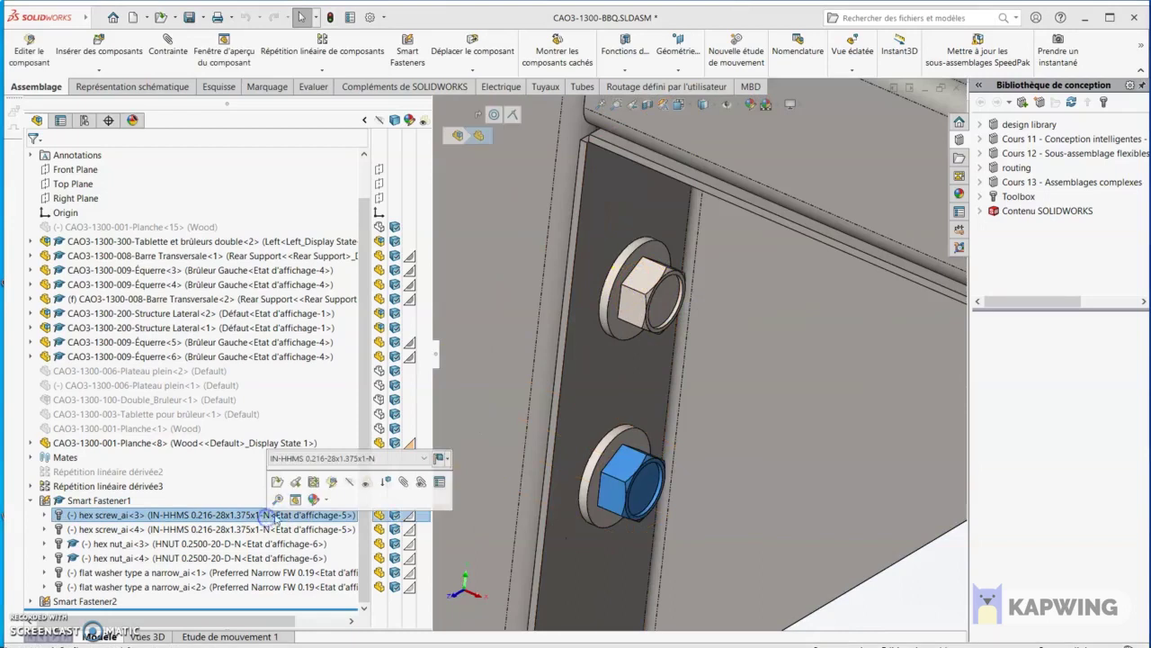
click(141, 530)
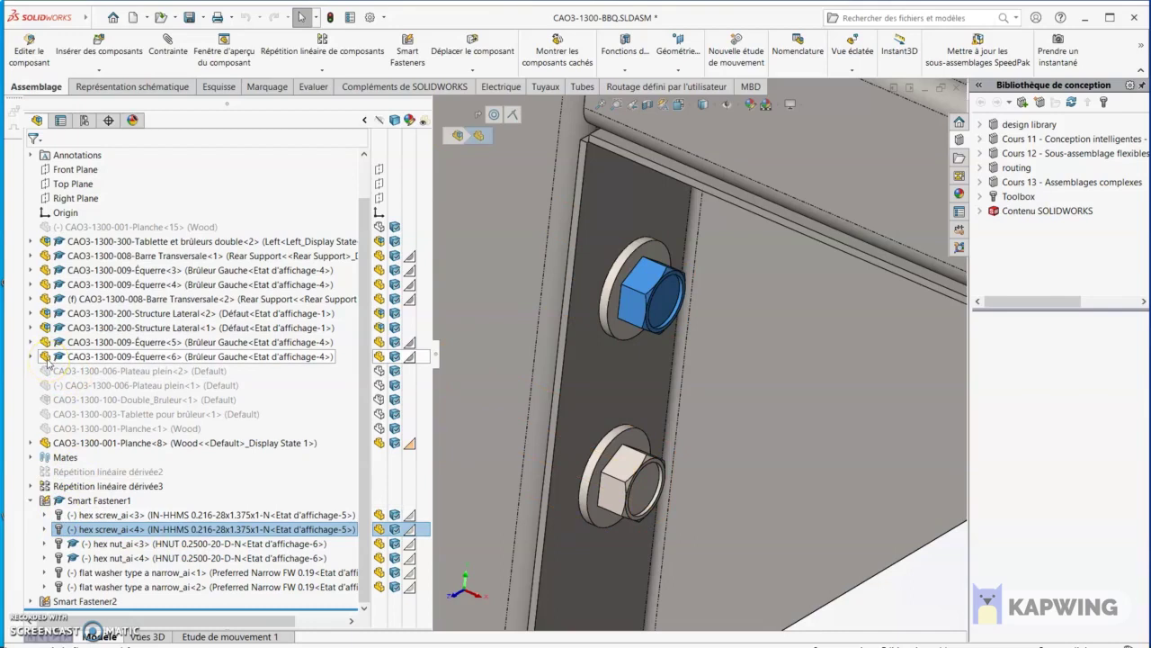
click(112, 515)
click(58, 517)
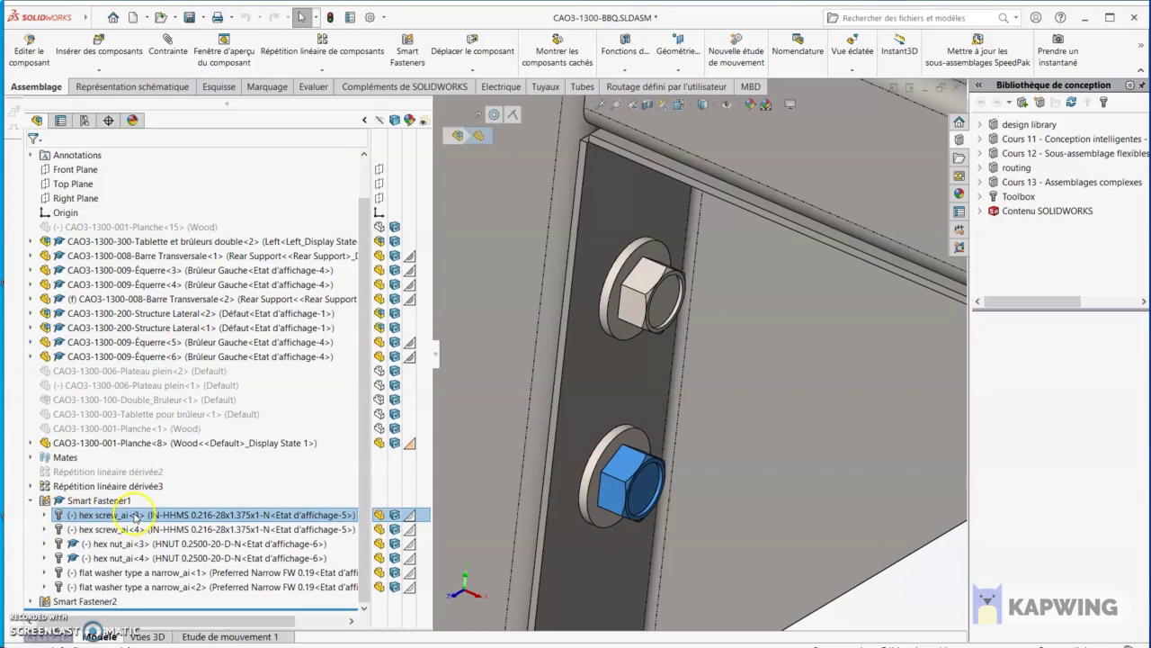
scroll(697, 359, up, 4)
click(771, 527)
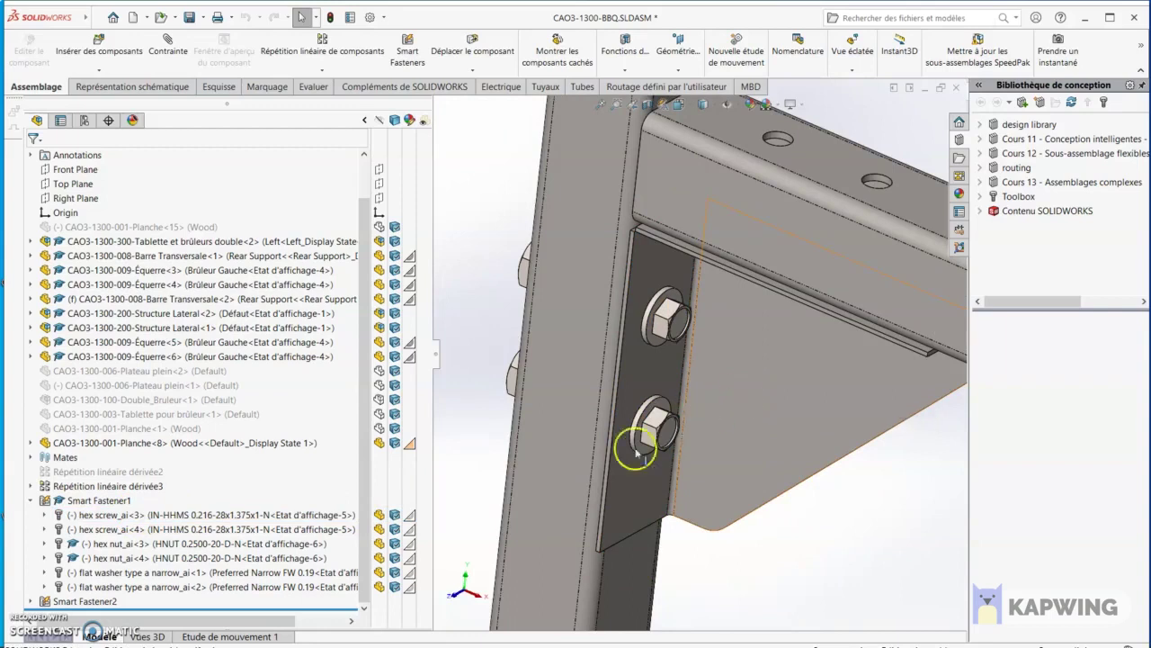
click(159, 519)
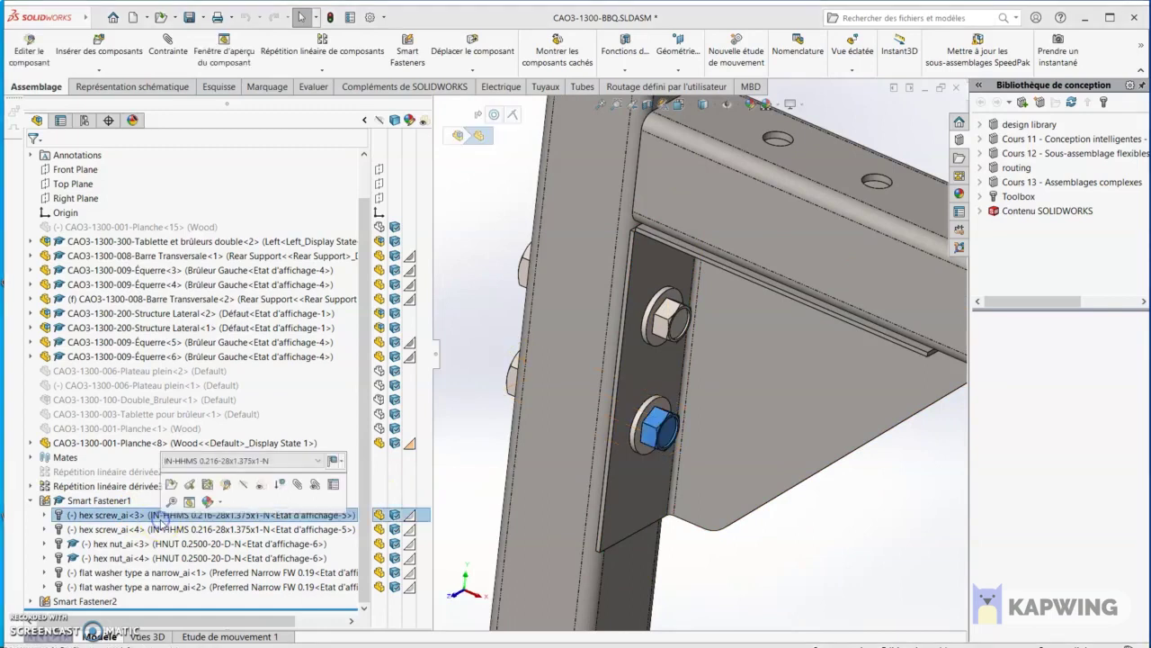
click(691, 512)
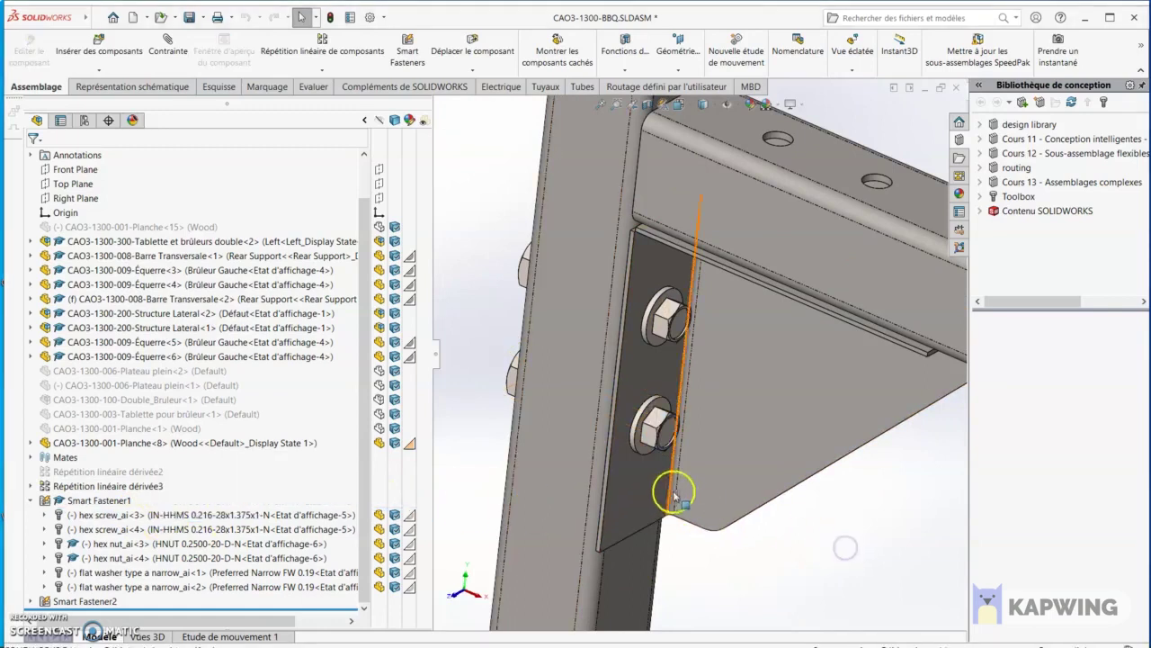
Open the gusset's lower hex screw as its own part, accepting the read-only notice
scroll(674, 489, down, 3)
right_click(646, 319)
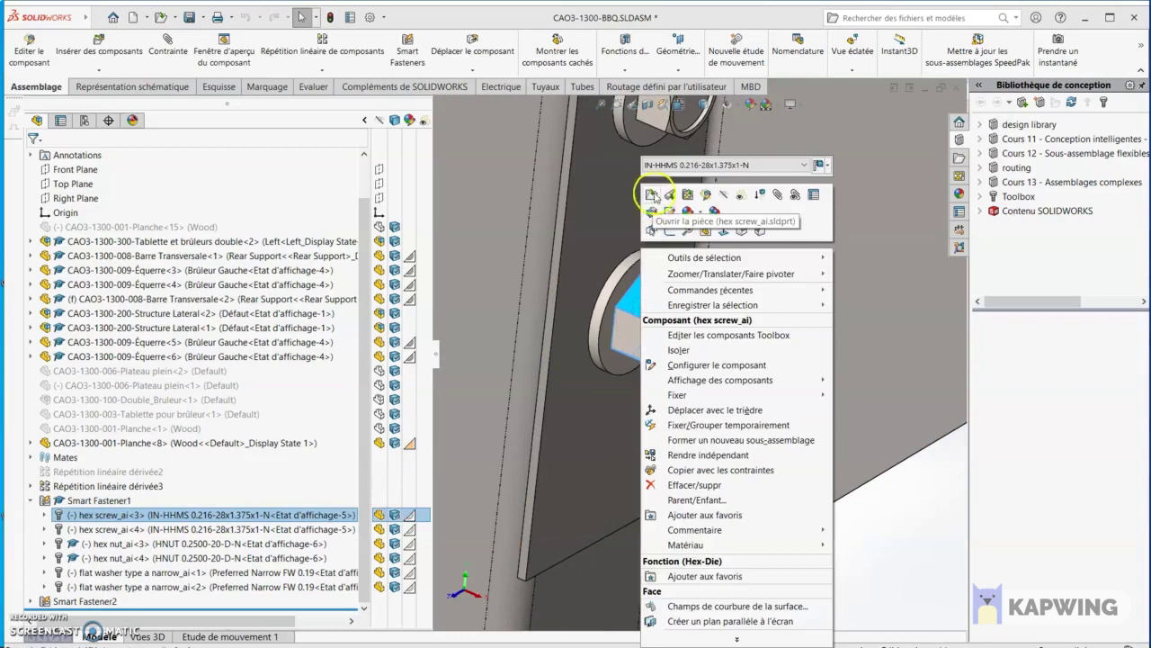
click(655, 194)
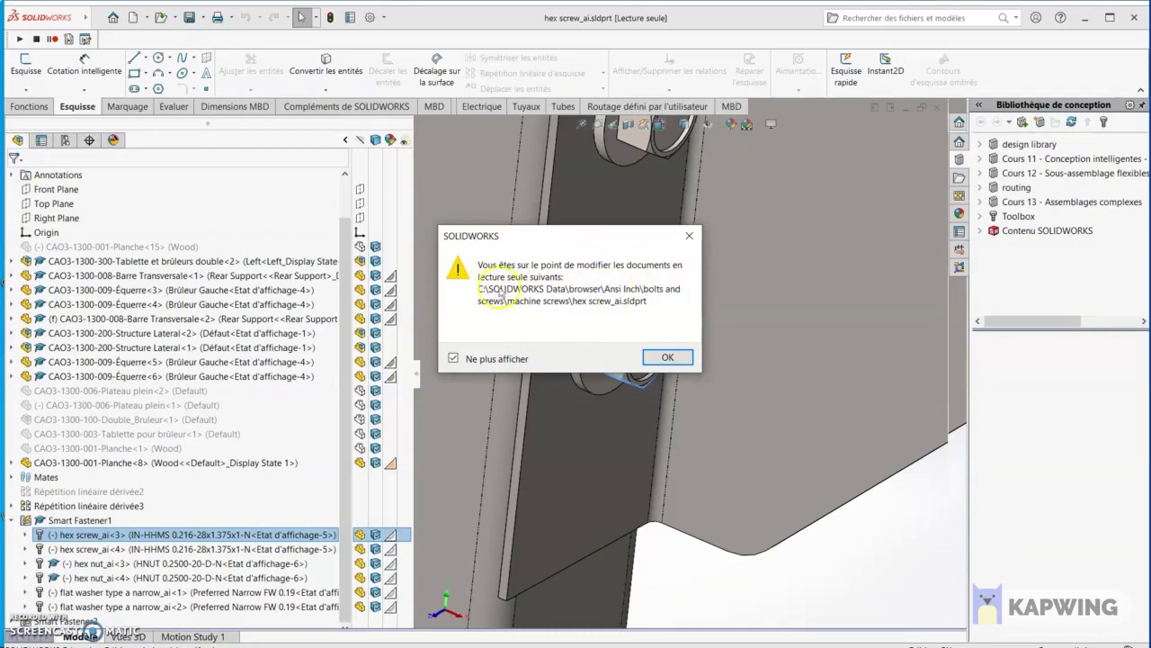
click(670, 356)
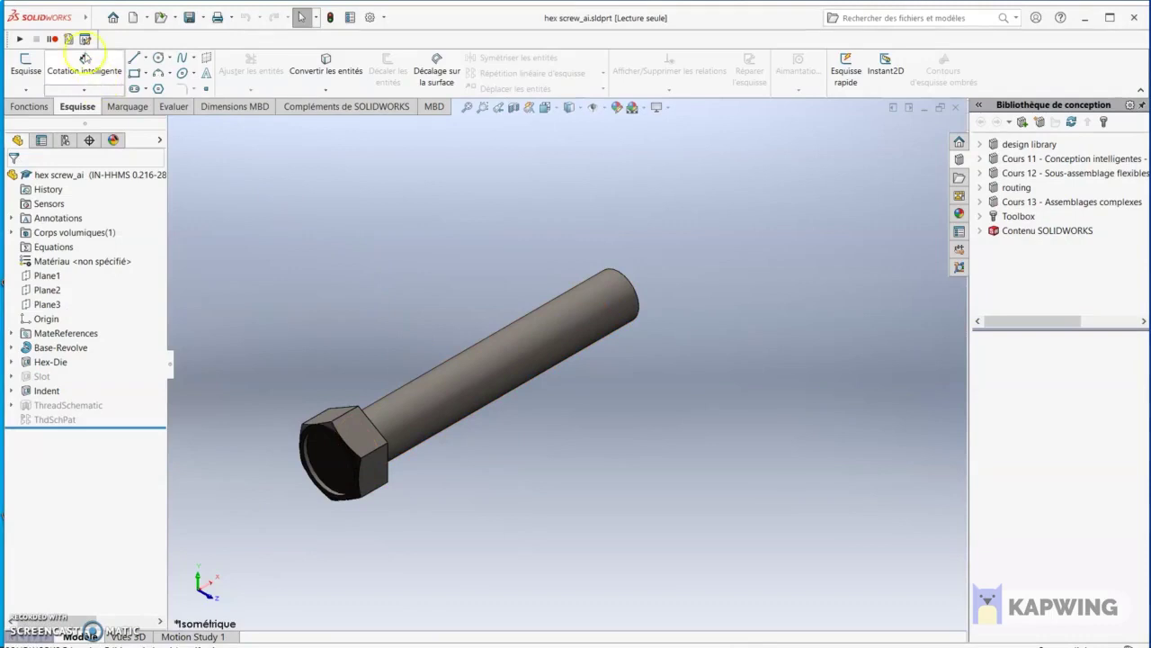
Save the hex screw under the new name Écrou TEST on the Desktop, so that the open assembly references the new file
click(102, 18)
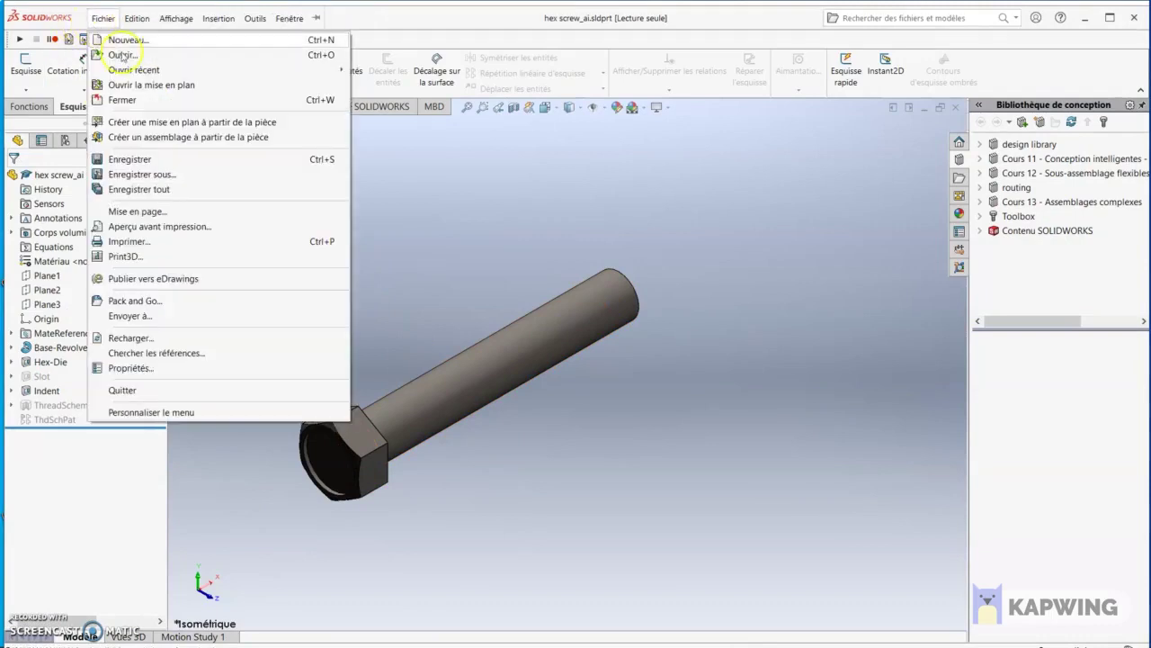
click(180, 173)
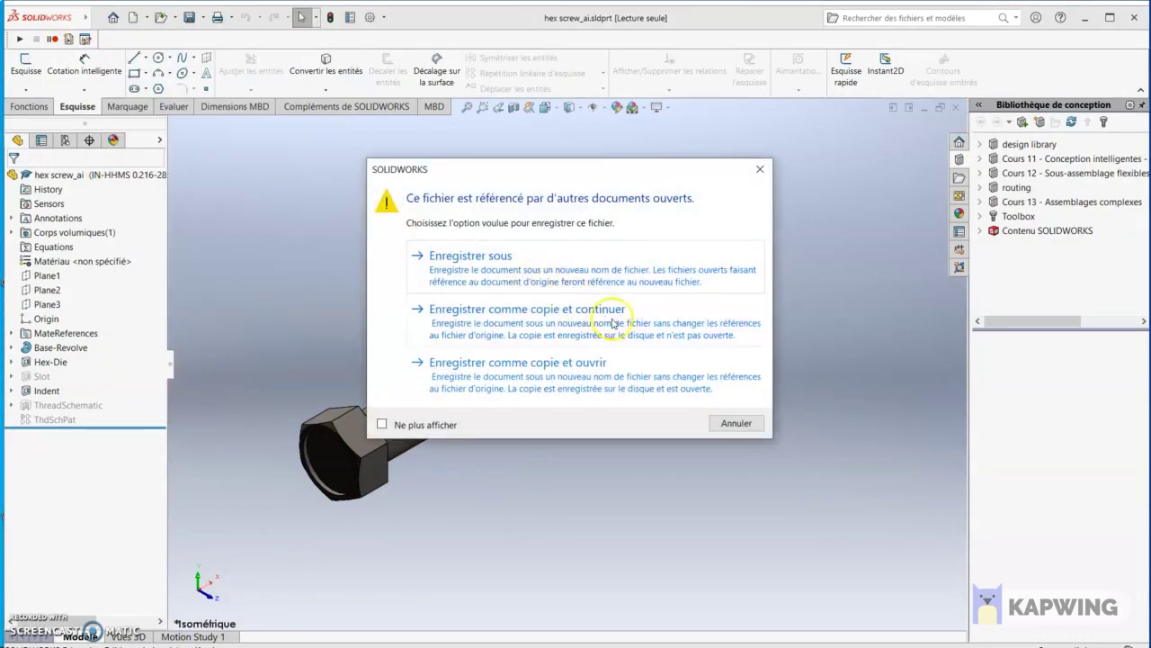
click(576, 274)
scroll(540, 269, up, 15)
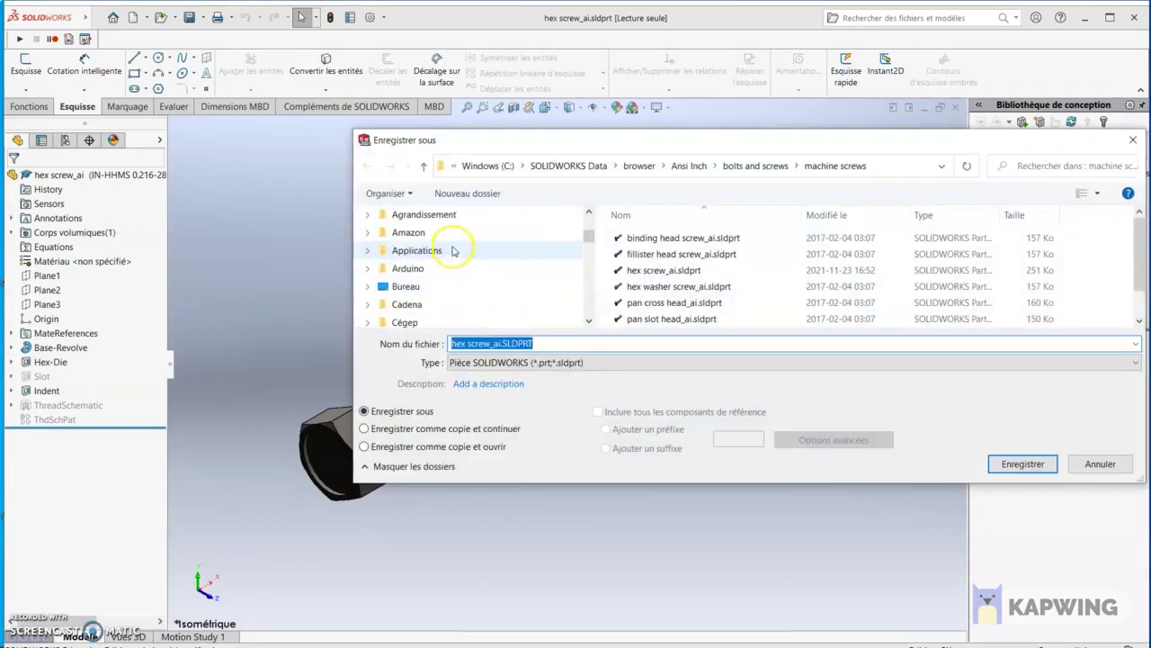
scroll(423, 246, up, 5)
click(404, 243)
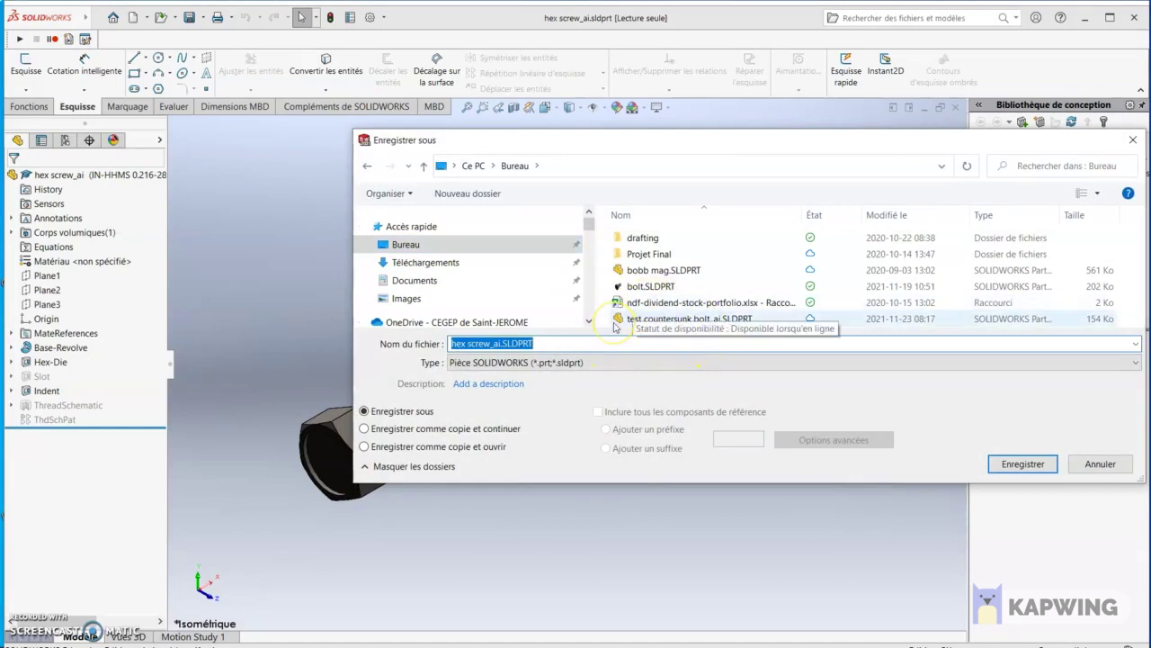
text(Écr)
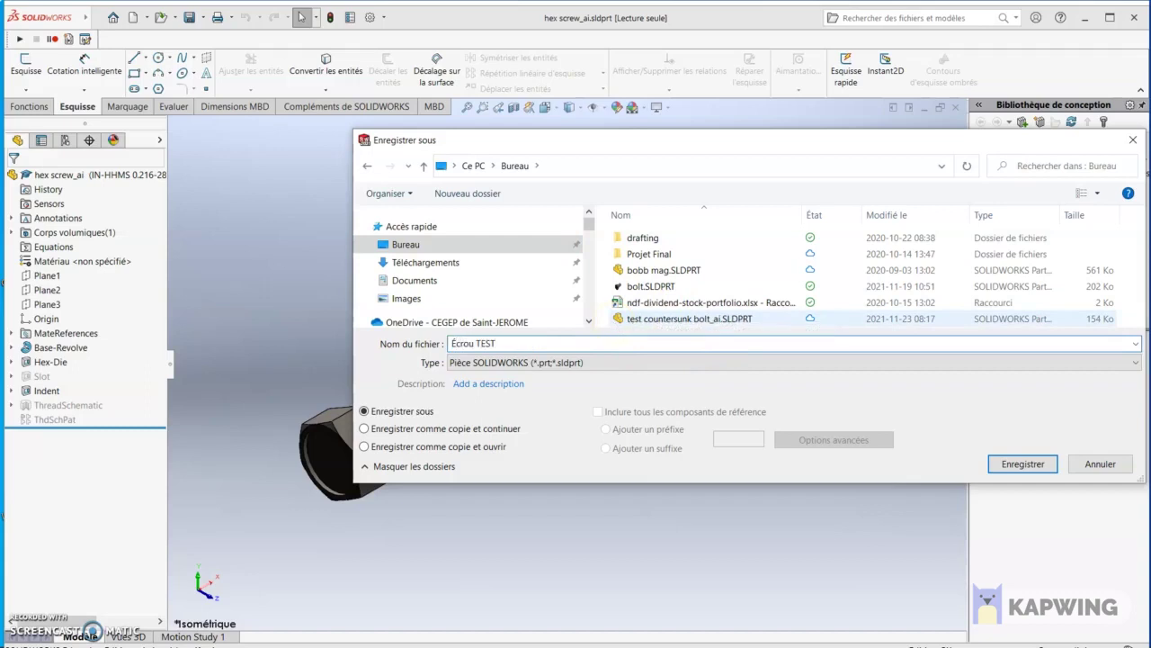
text(ou TEST)
click(1008, 463)
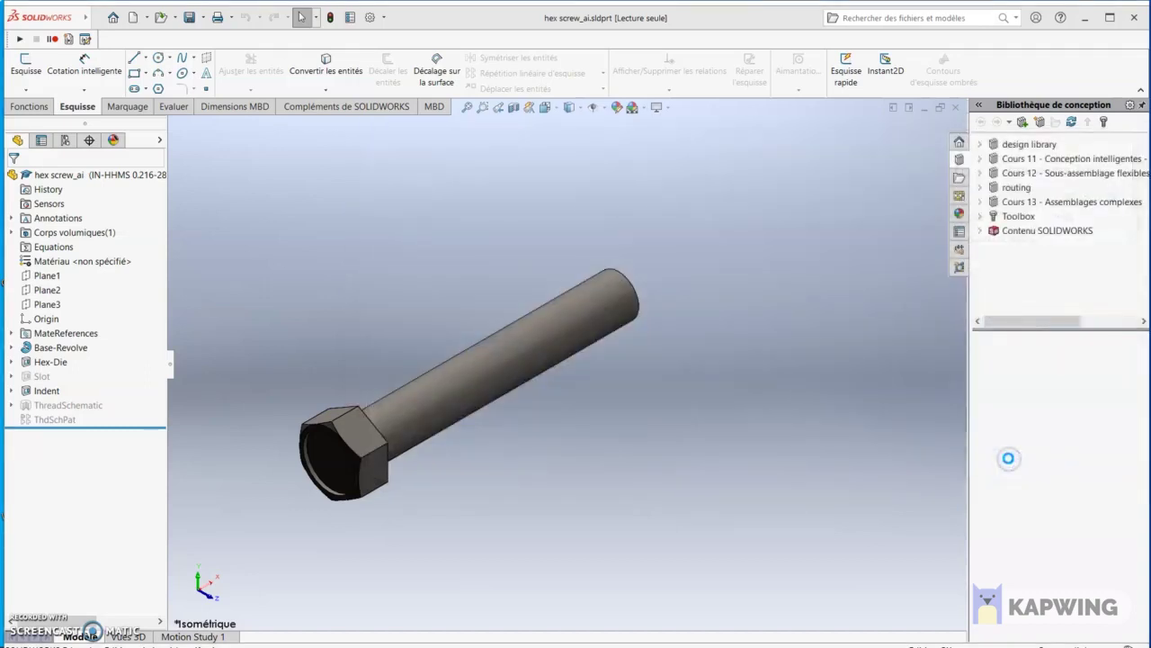
Close the screw part and the BBQ assembly without saving the modified documents
click(957, 108)
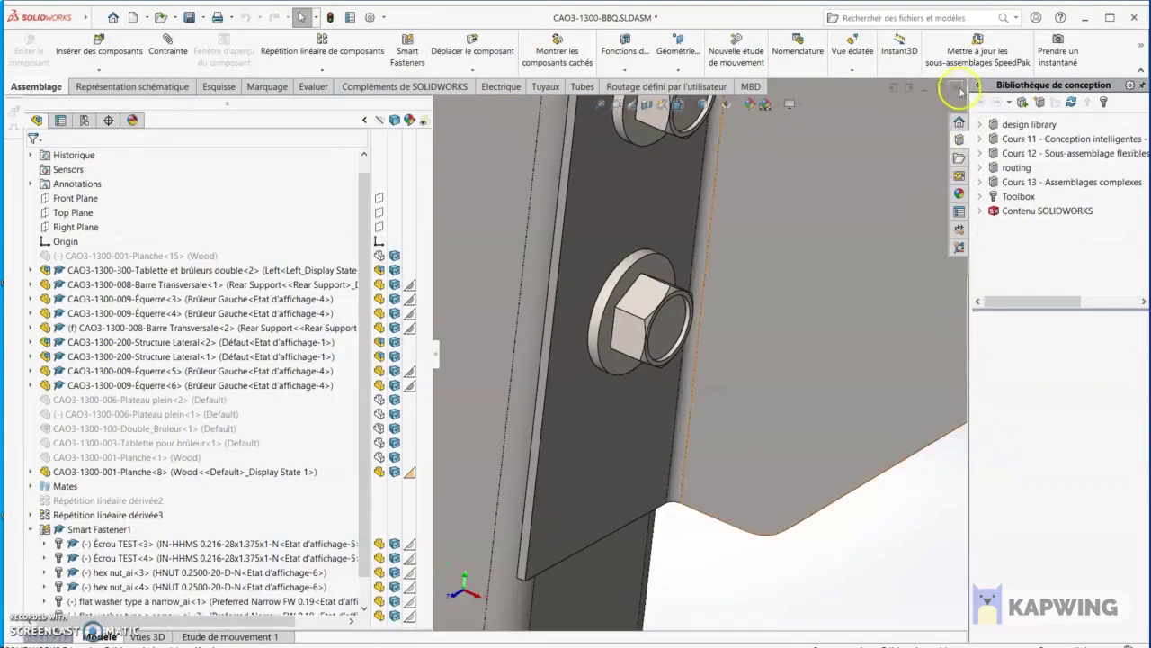
click(959, 90)
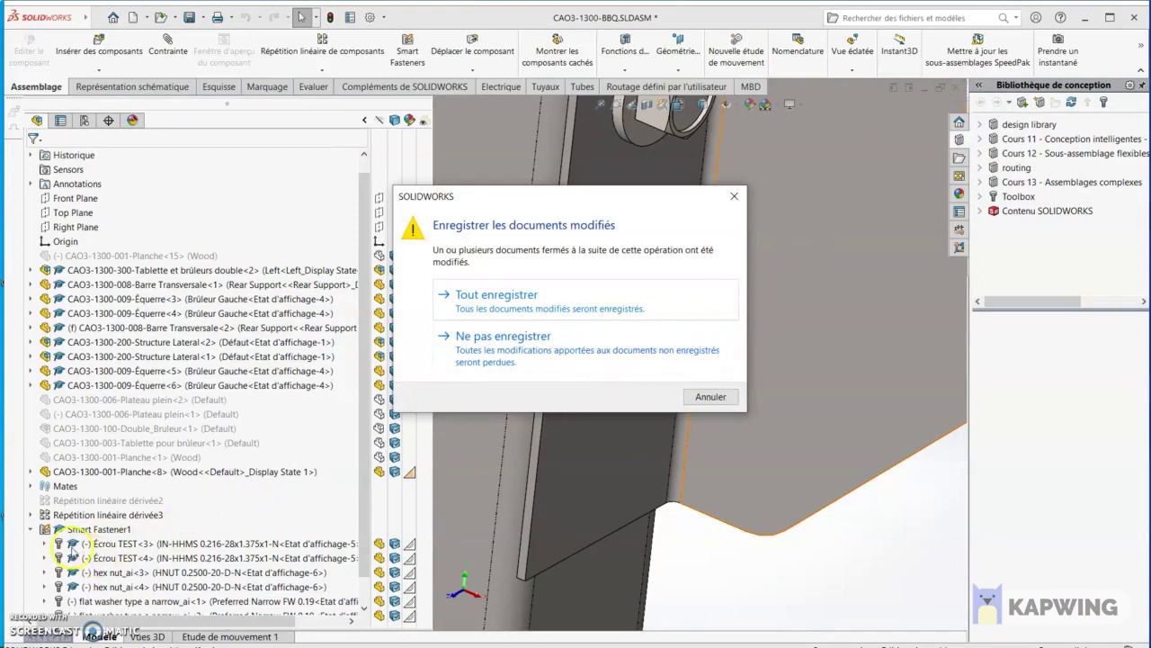
click(530, 353)
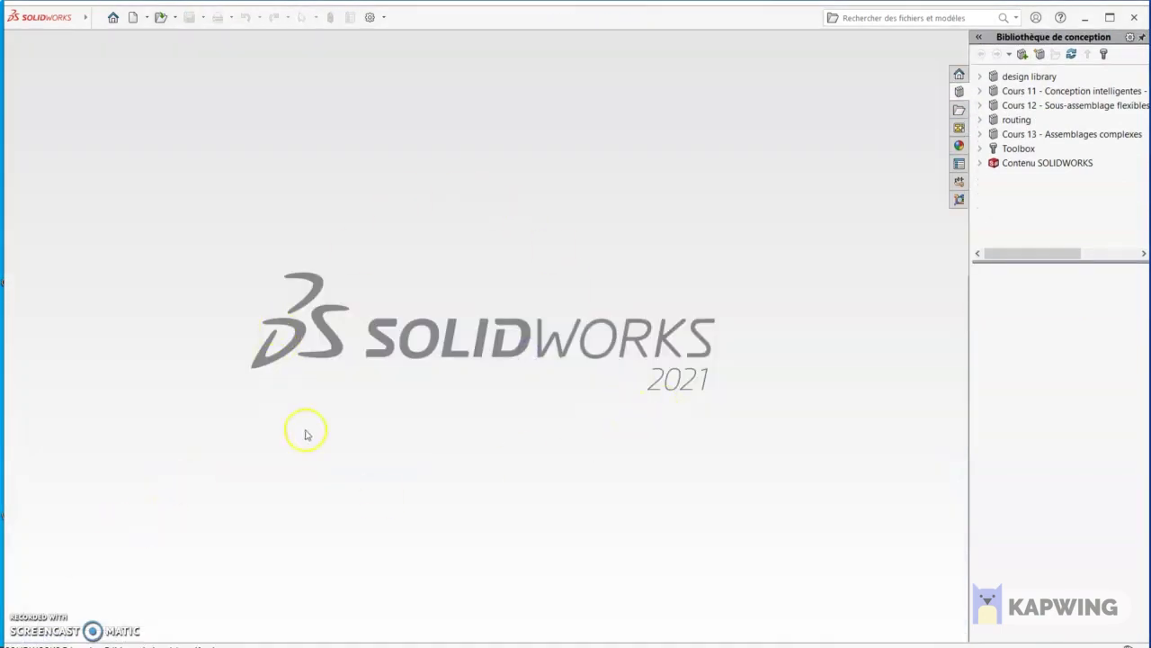
Switch to a new File Explorer window, move and enlarge it, and go to the Windows (C:) drive
key(super+e)
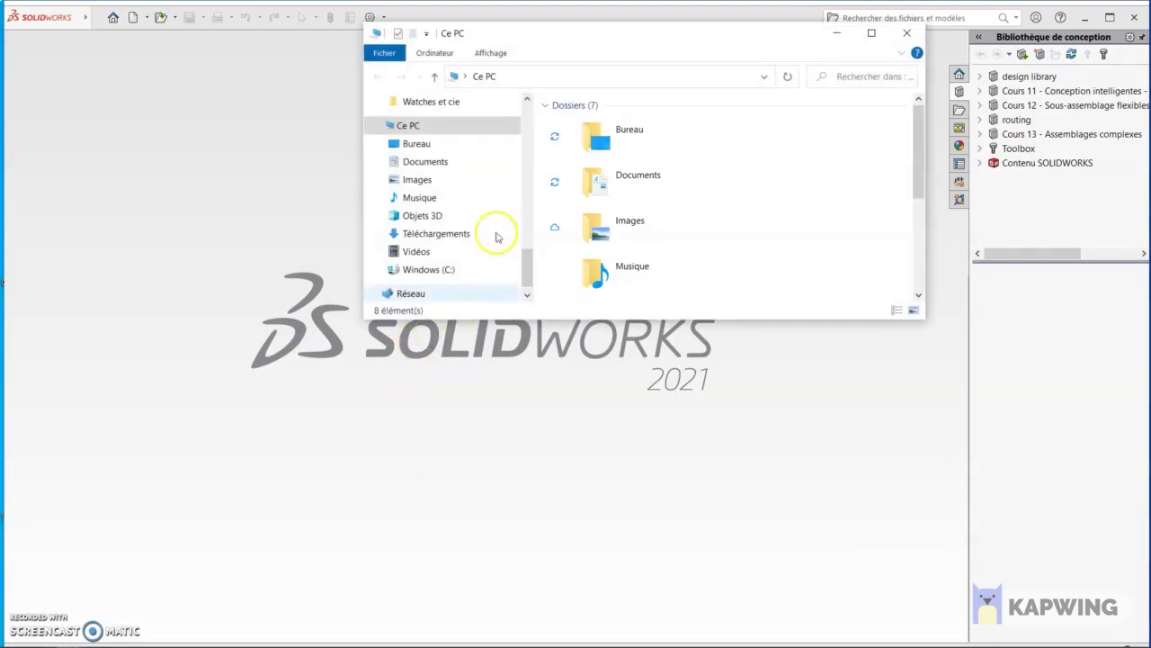
drag(668, 57, 483, 56)
drag(739, 335, 827, 465)
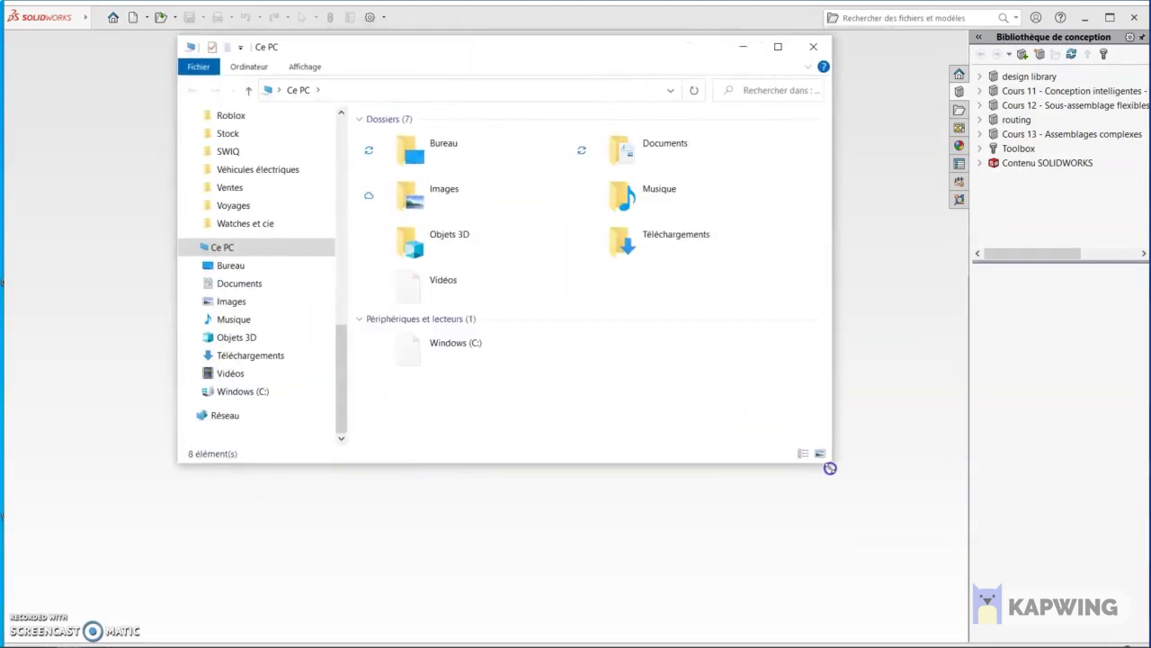
click(241, 393)
scroll(527, 247, down, 2)
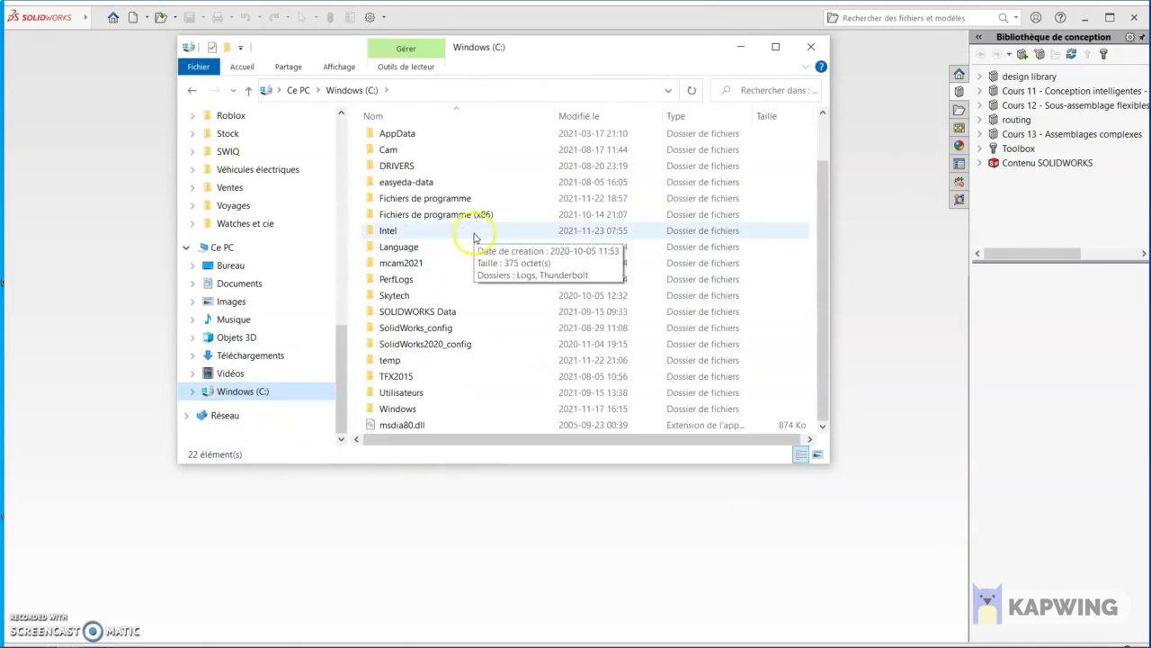
Open the folder Program Files\SOLIDWORKS Corp\SOLIDWORKS\Toolbox\data utilities
double_click(424, 198)
scroll(464, 208, down, 10)
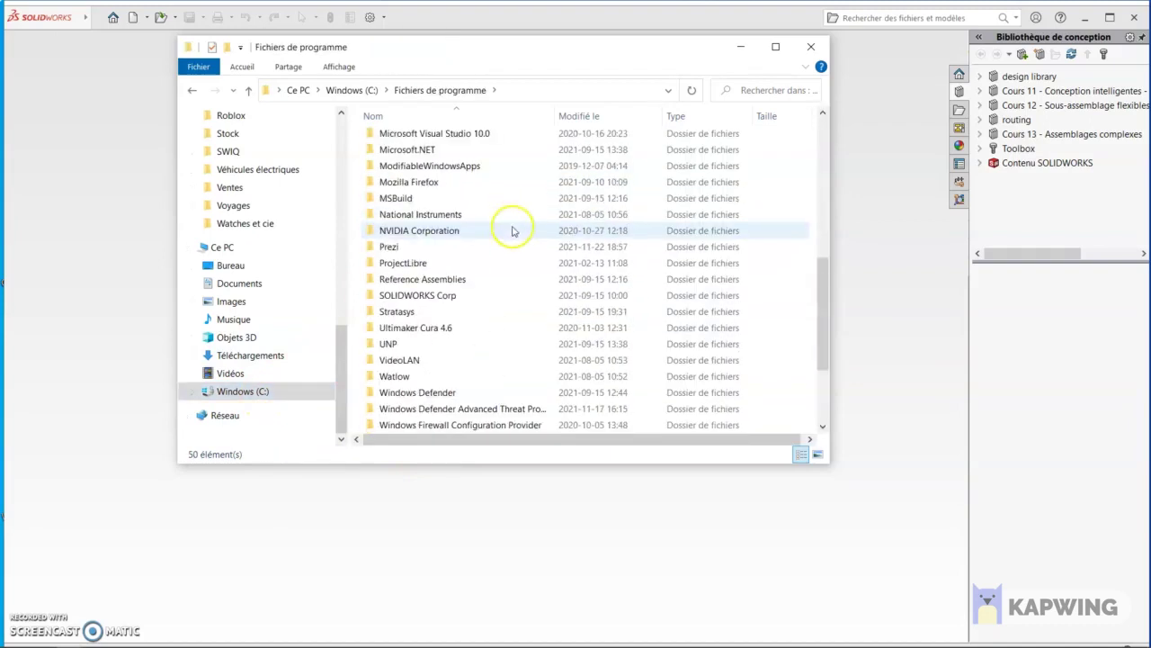
click(454, 171)
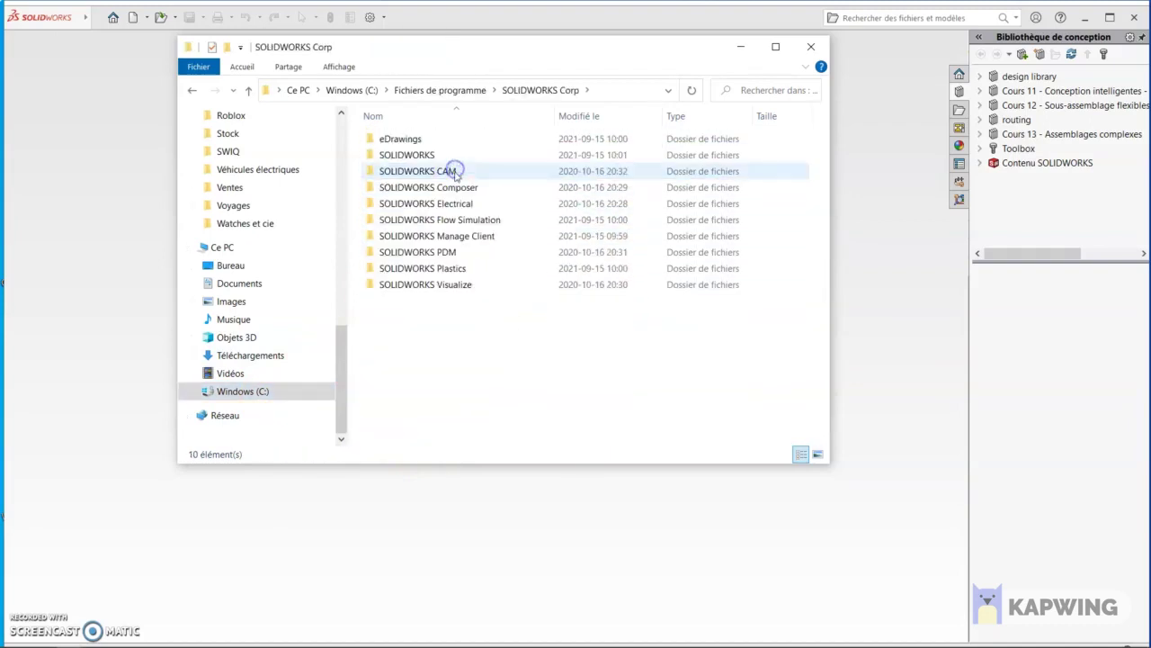
click(455, 156)
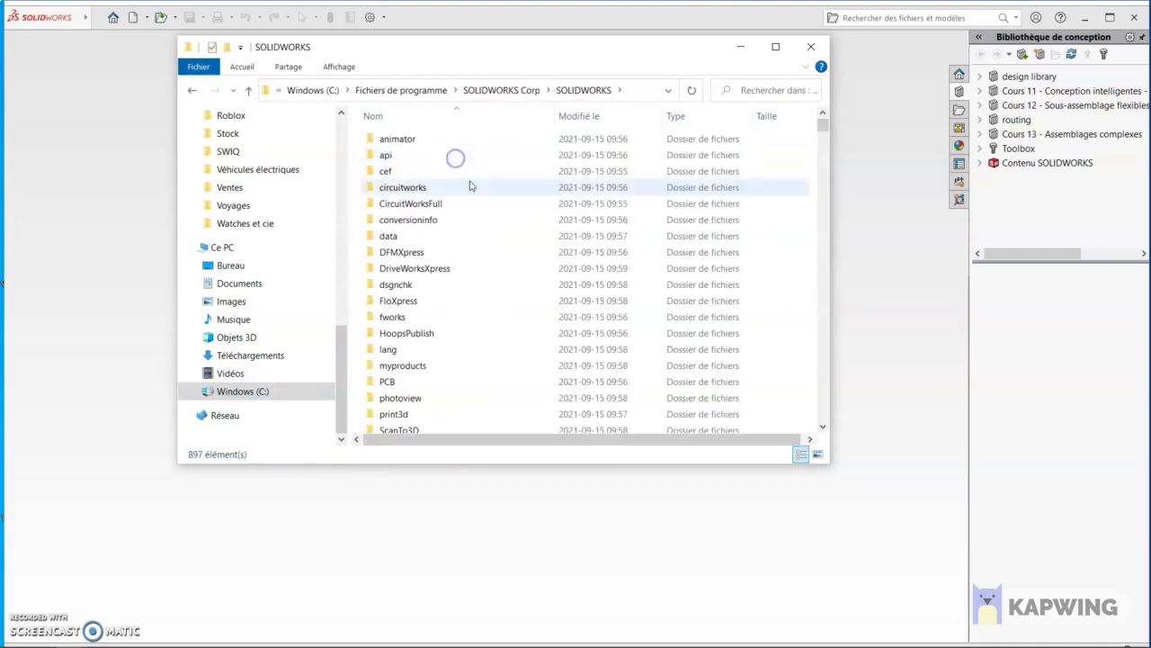
scroll(488, 226, down, 10)
double_click(420, 151)
click(417, 156)
double_click(417, 156)
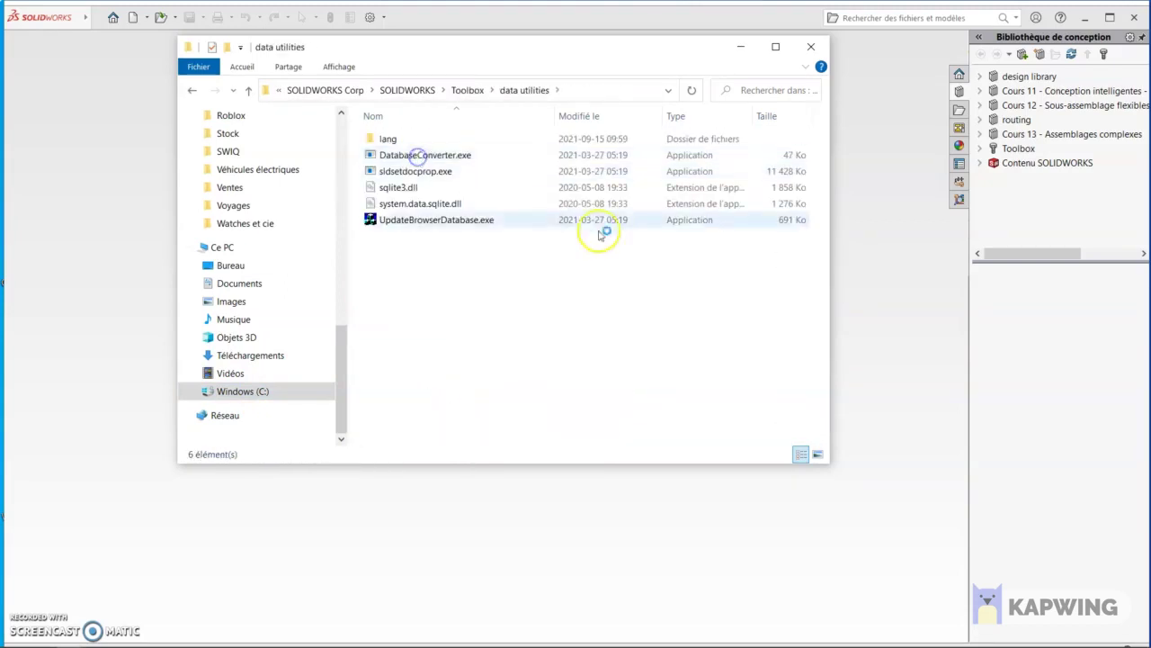
Maximize the data utilities window, show the folder's full path and locate sldsetdocprop.exe
click(768, 47)
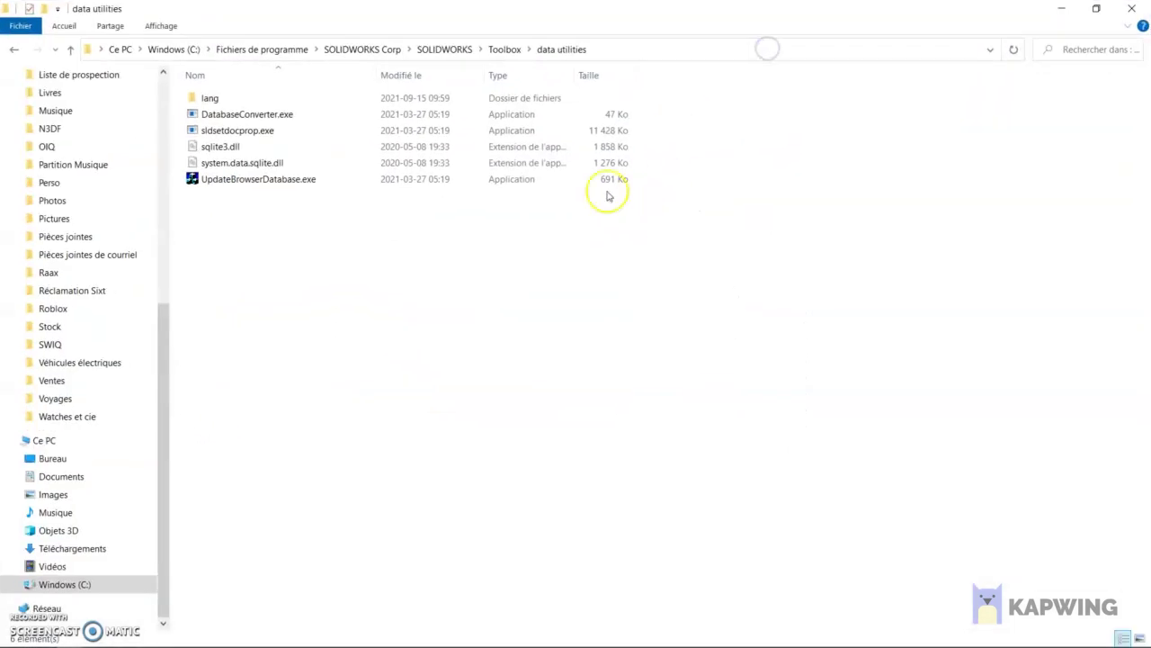
click(622, 49)
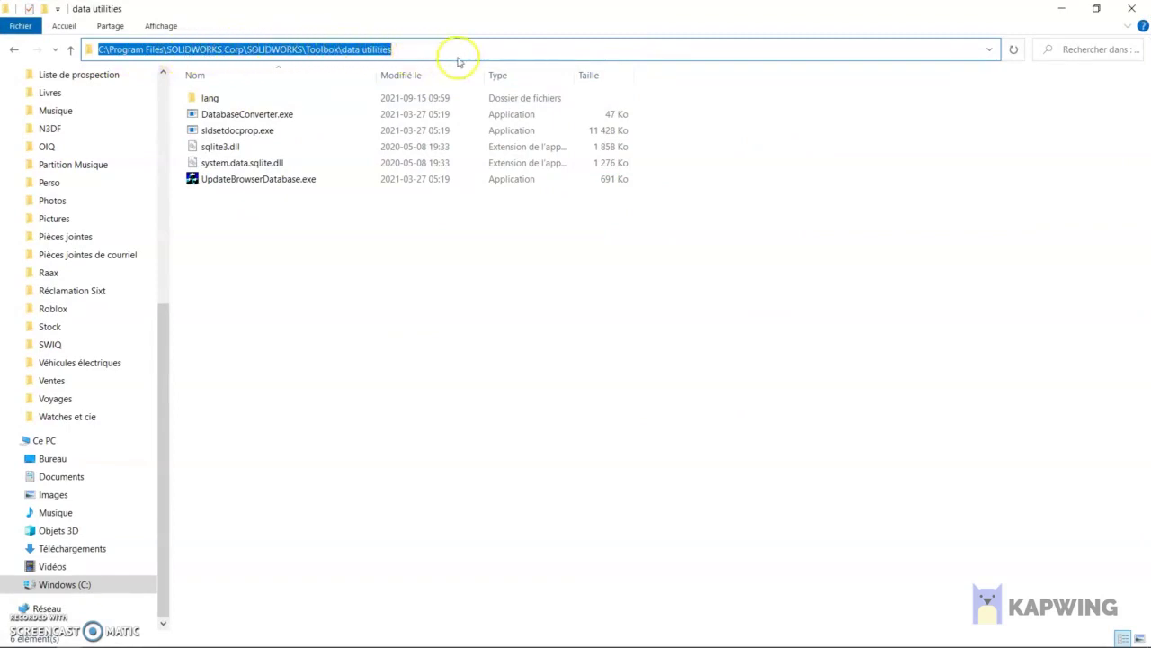
click(542, 309)
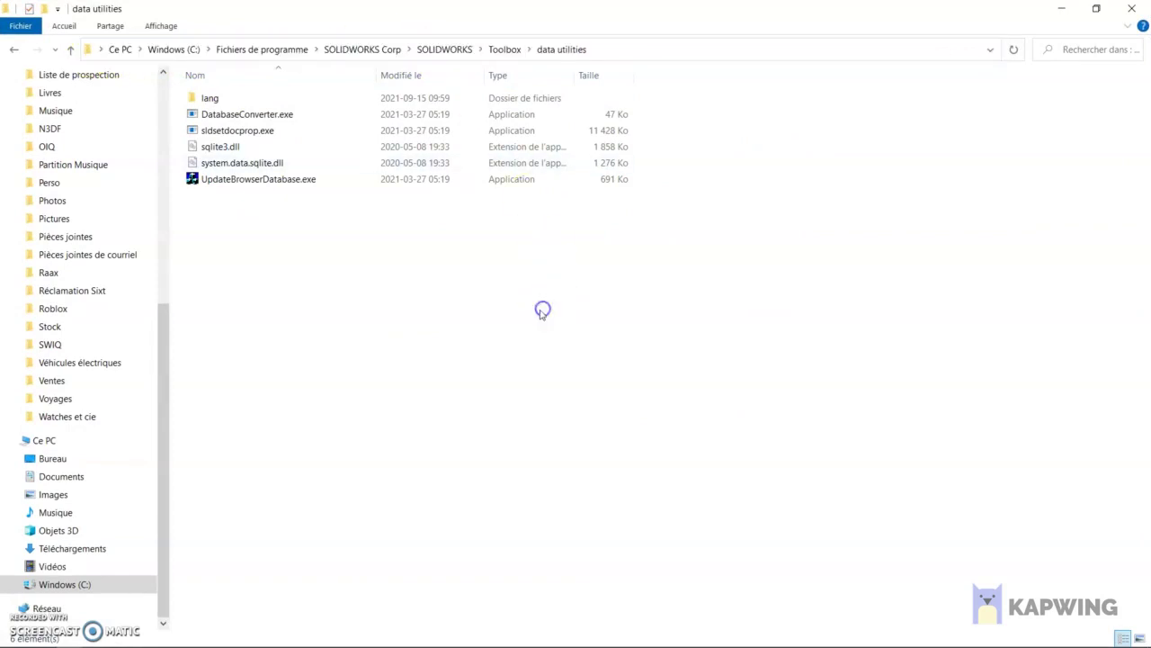
mouse_move(214, 138)
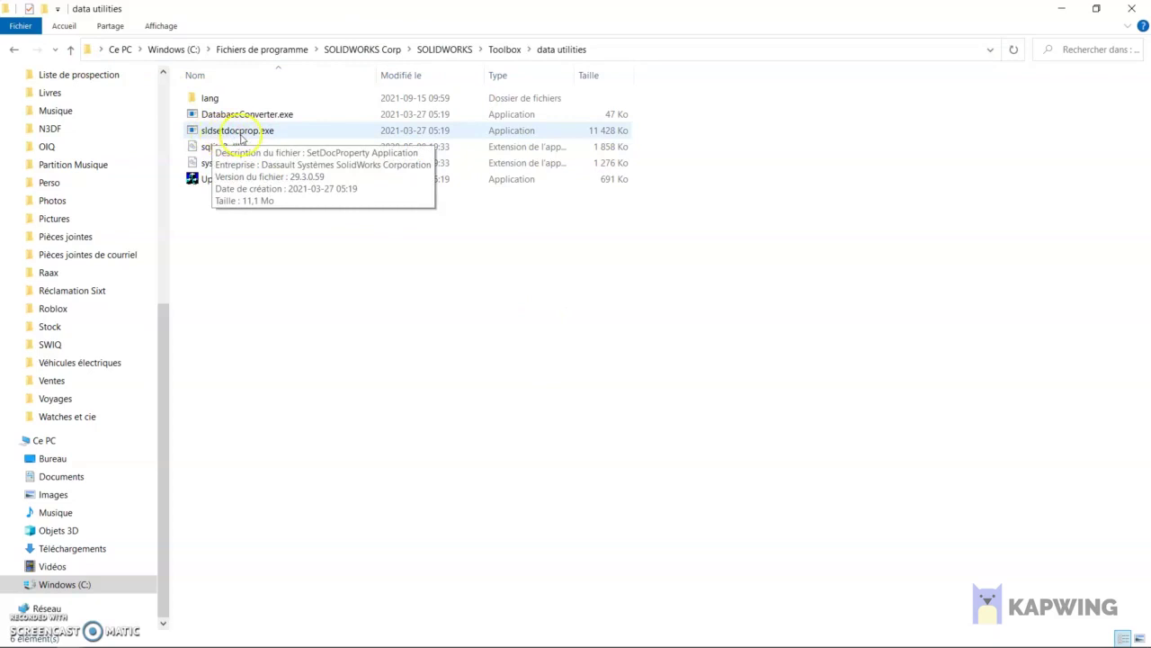
Launch sldsetdocprop.exe and add the part Écrou TEST.SLDPRT from the desktop to its file list
double_click(236, 133)
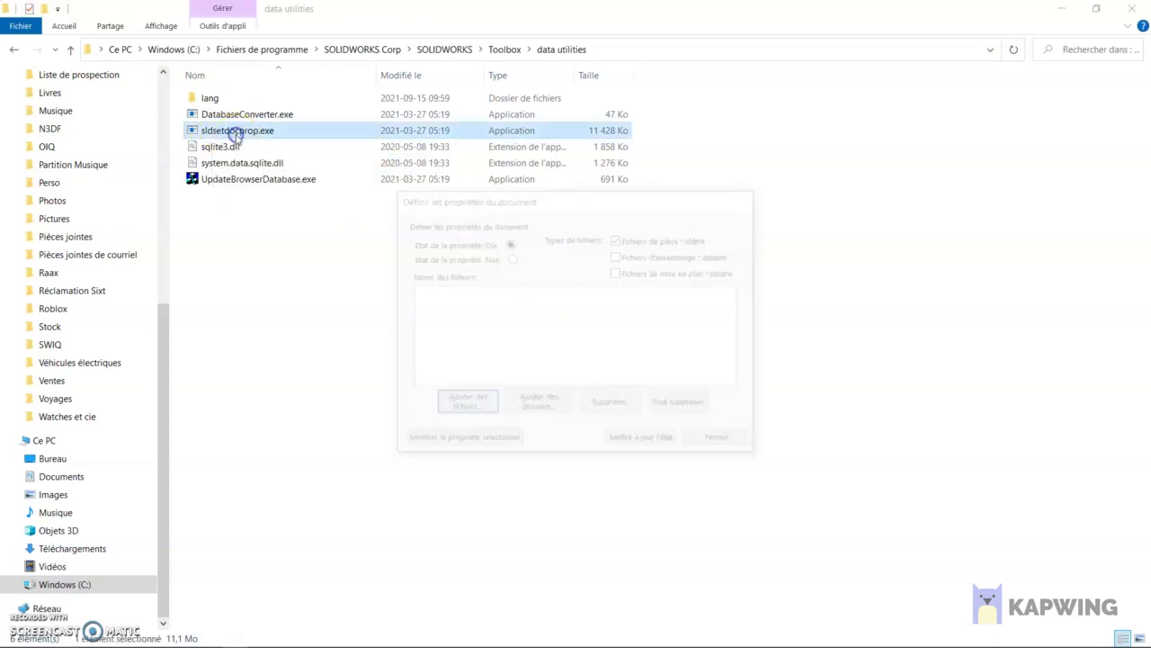
drag(570, 204, 583, 221)
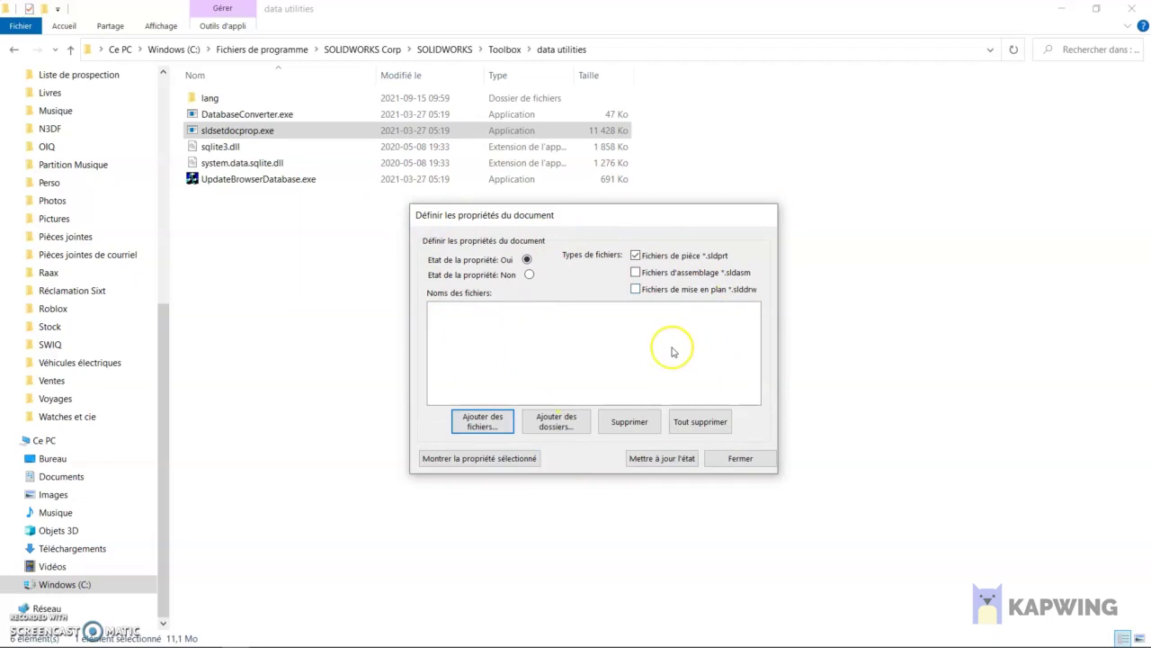
click(484, 428)
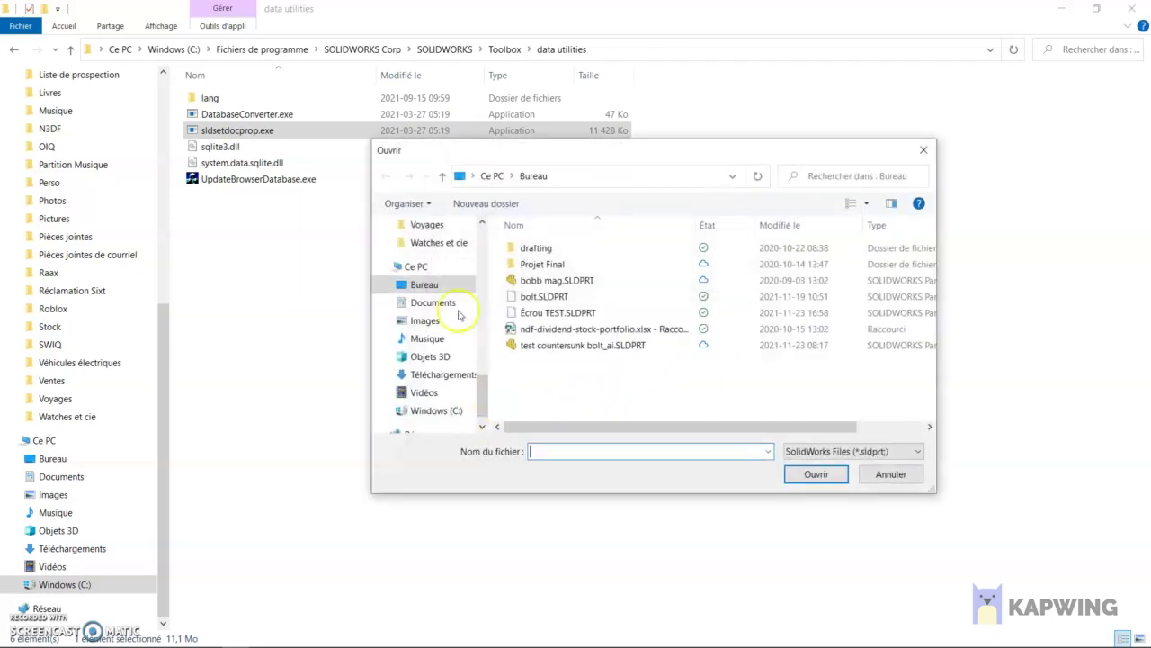
click(548, 312)
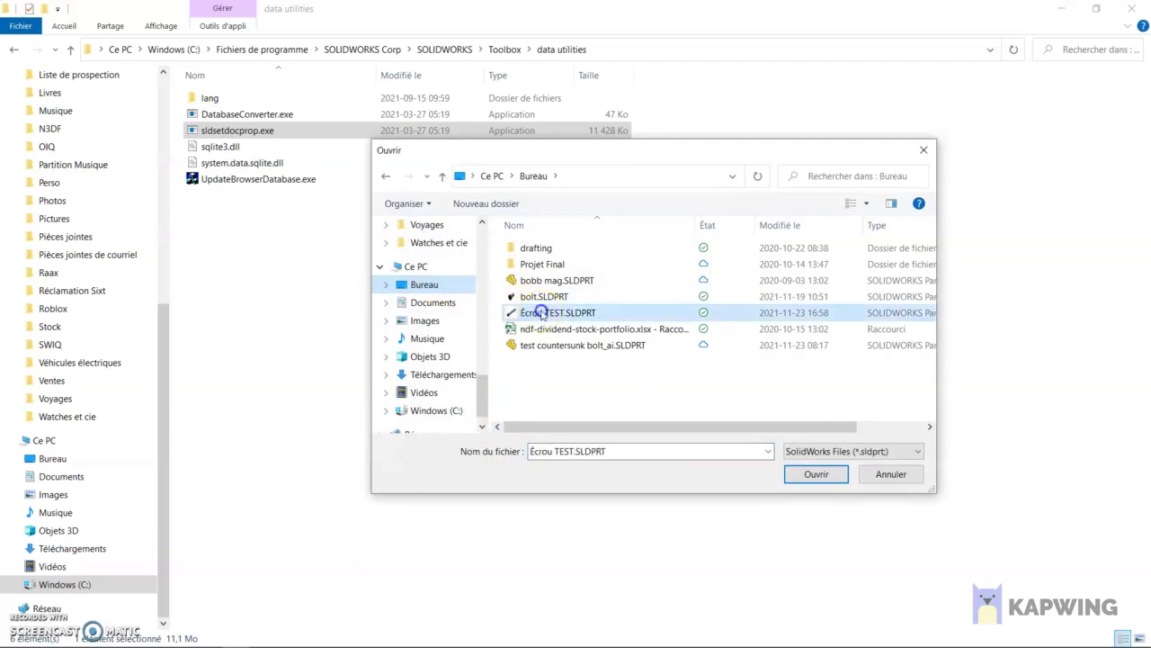
click(832, 474)
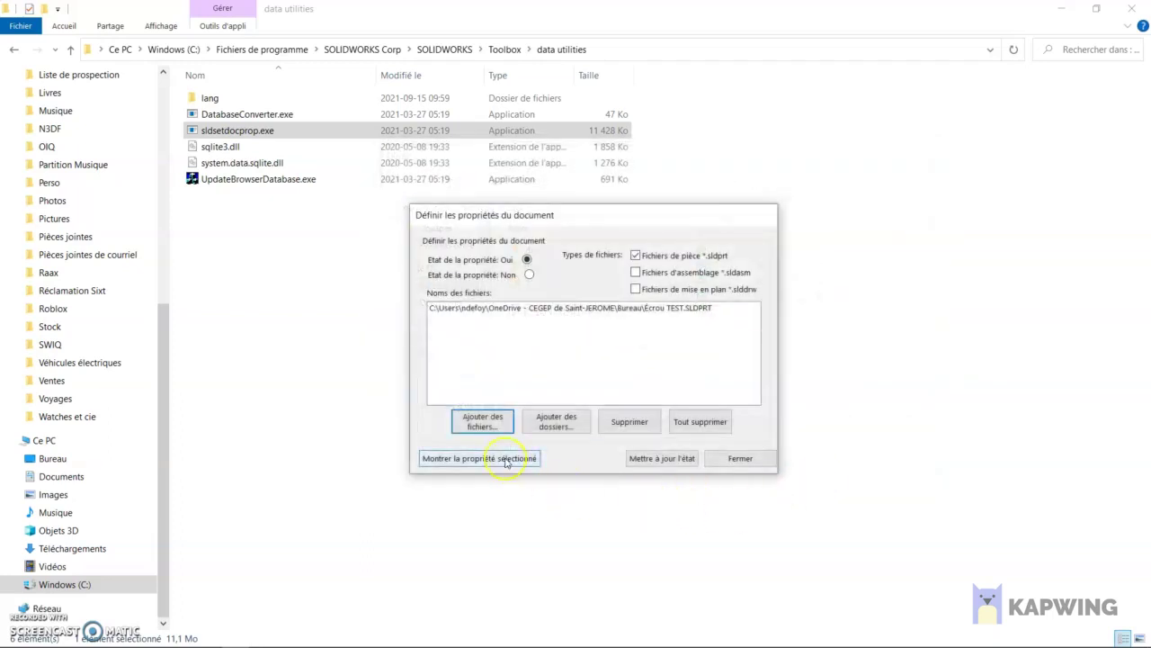
Show the current Toolbox property of Écrou TEST.SLDPRT and dismiss the report
click(560, 309)
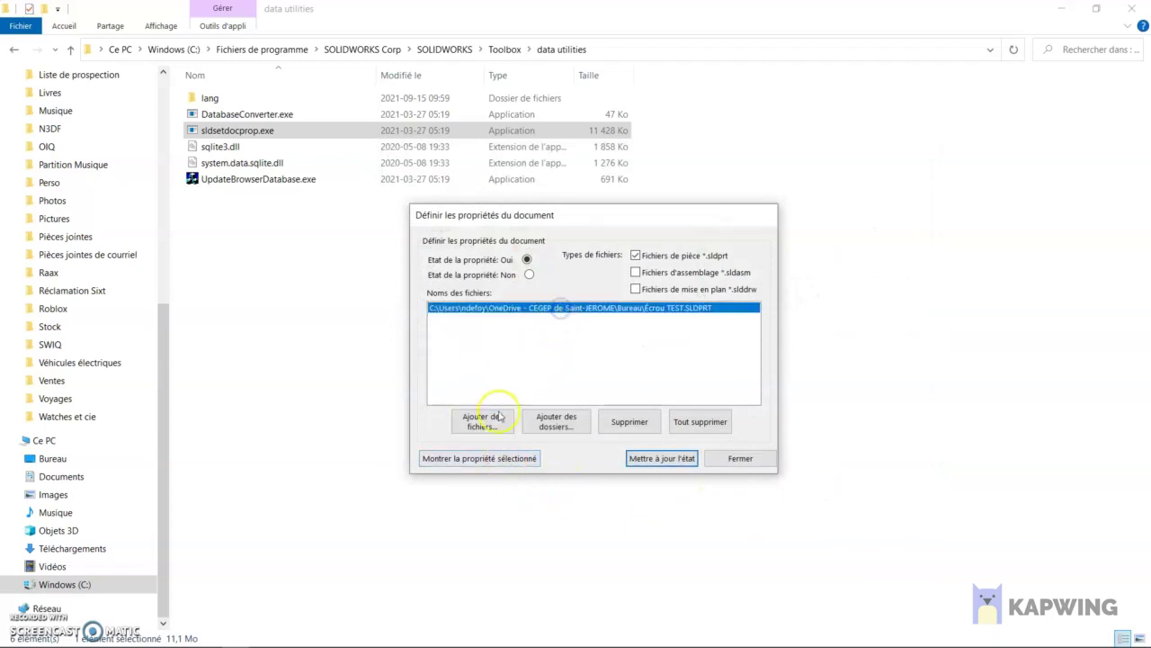
click(517, 462)
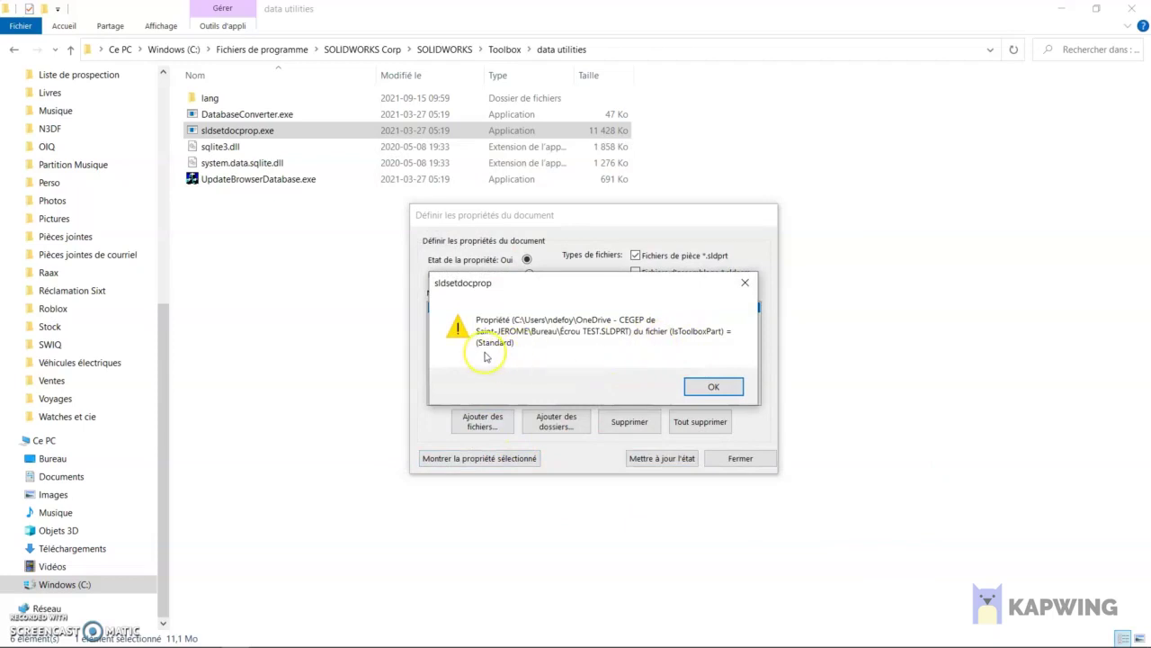
click(739, 392)
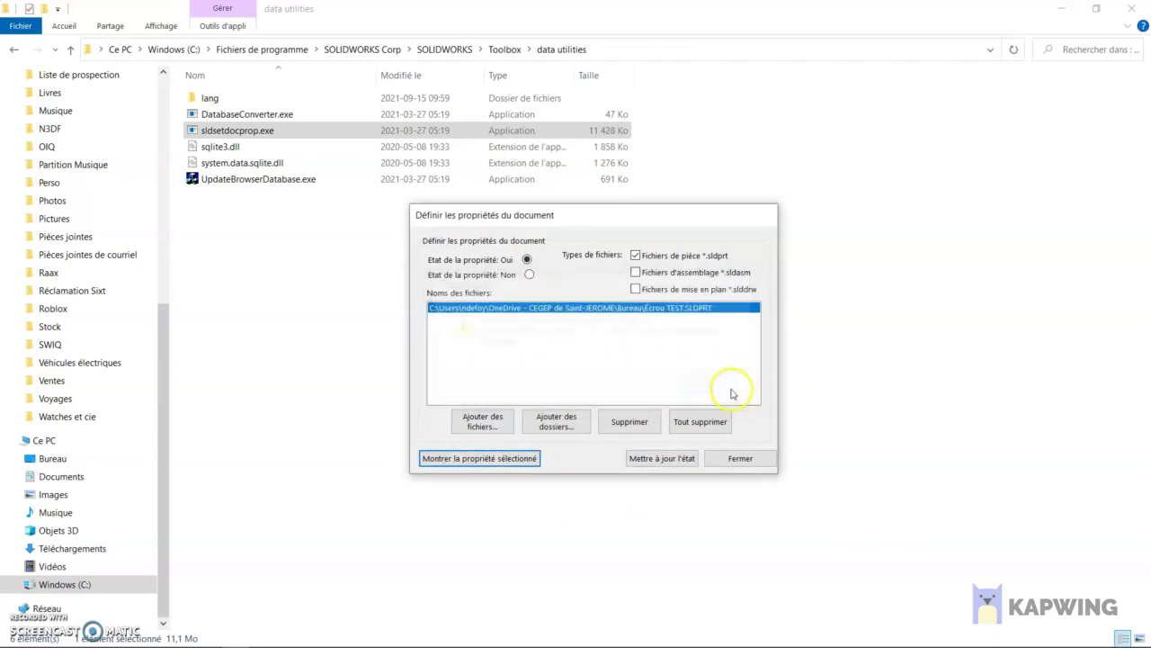
Update the property state of Écrou TEST.SLDPRT to No (Non), recheck its property and close the utility
click(529, 275)
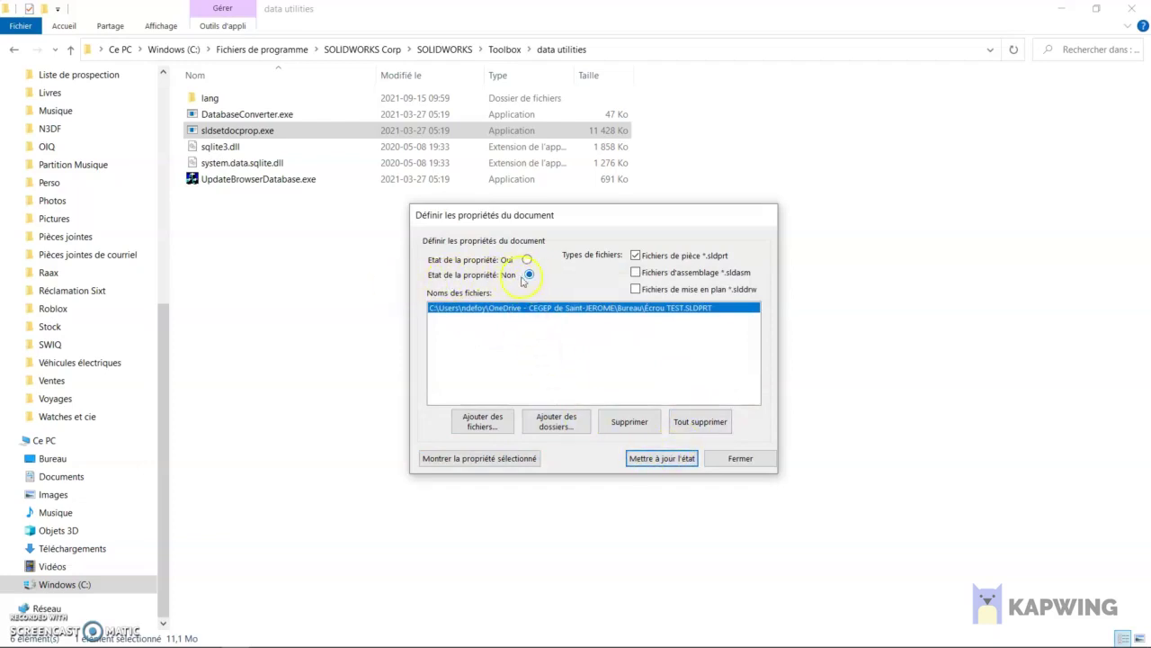
click(677, 462)
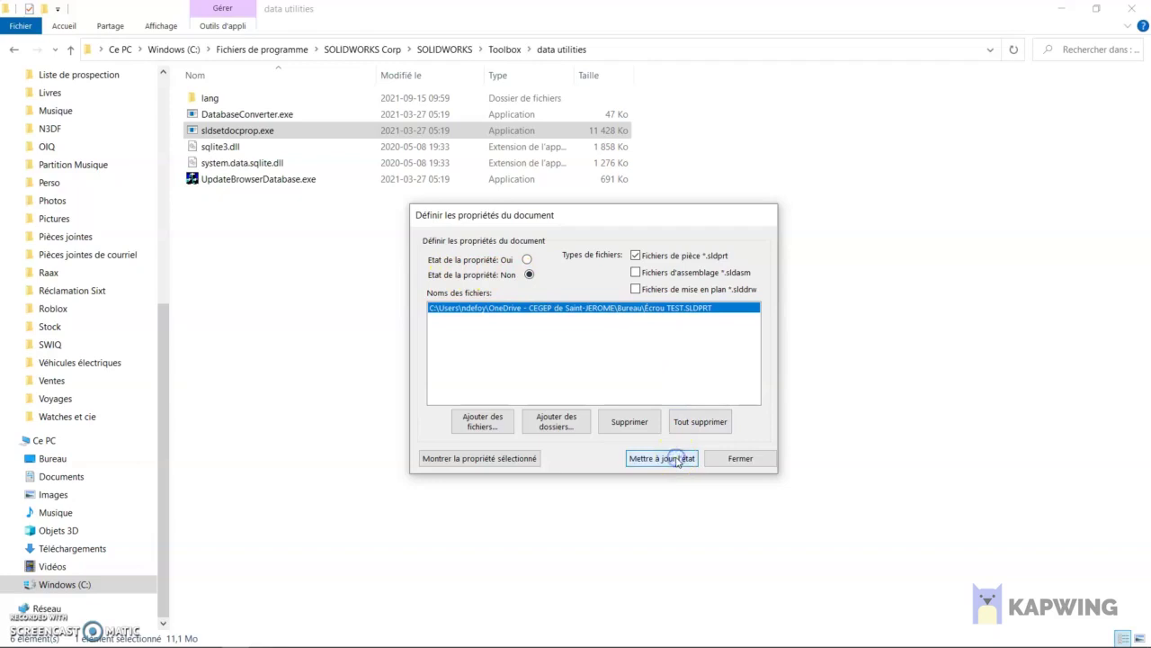
click(506, 458)
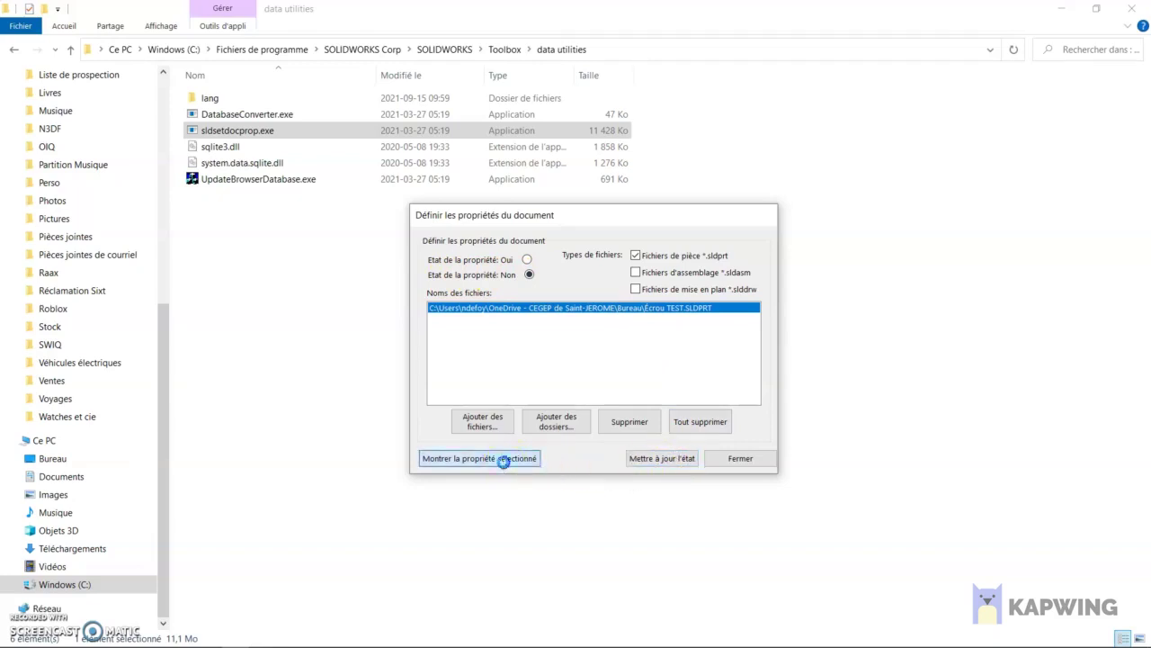
click(715, 332)
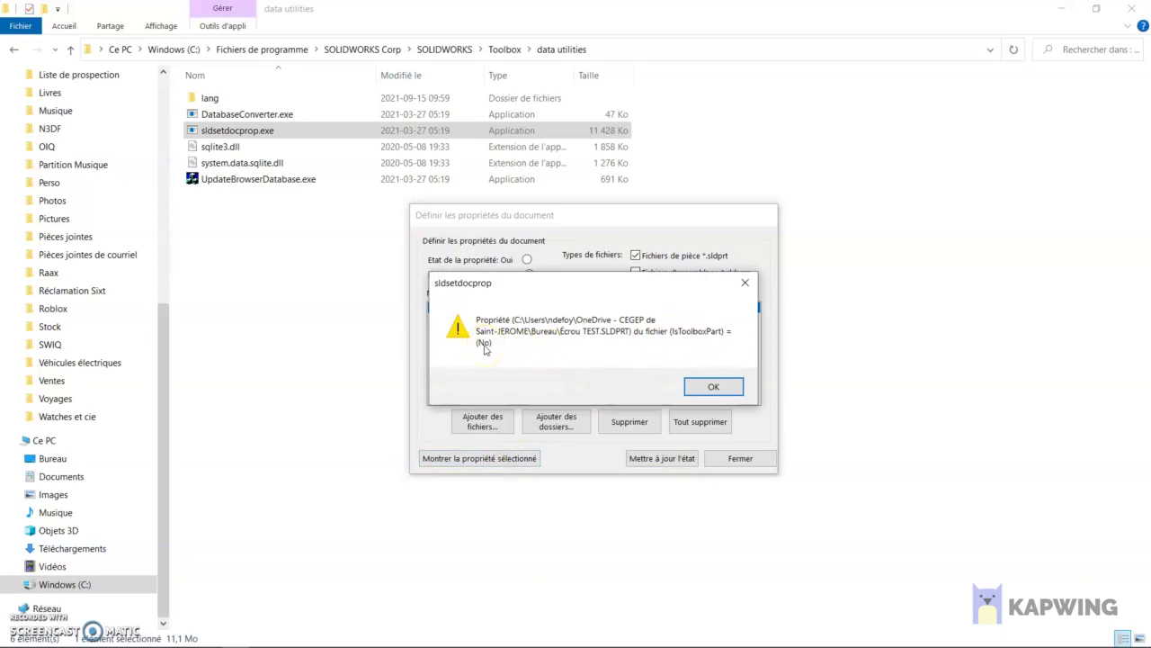
click(713, 387)
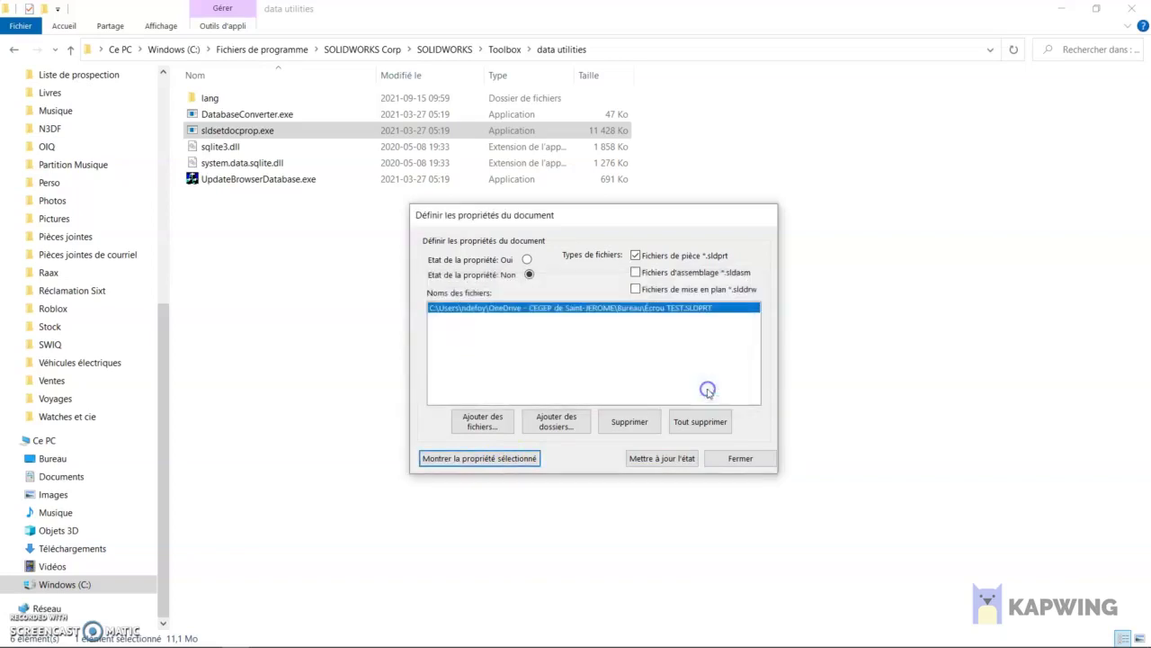
click(741, 460)
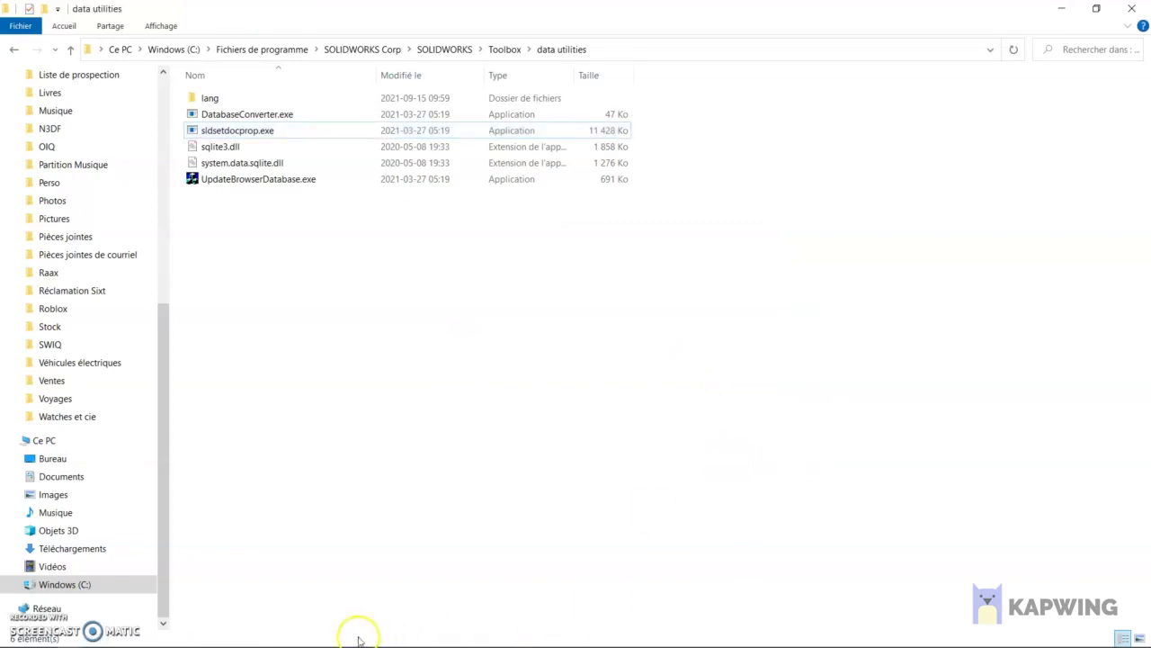
Switch to SOLIDWORKS, reopen the recent assembly CAO3-1300-BBQ.SLDASM with a rebuild and display its component tree
click(188, 639)
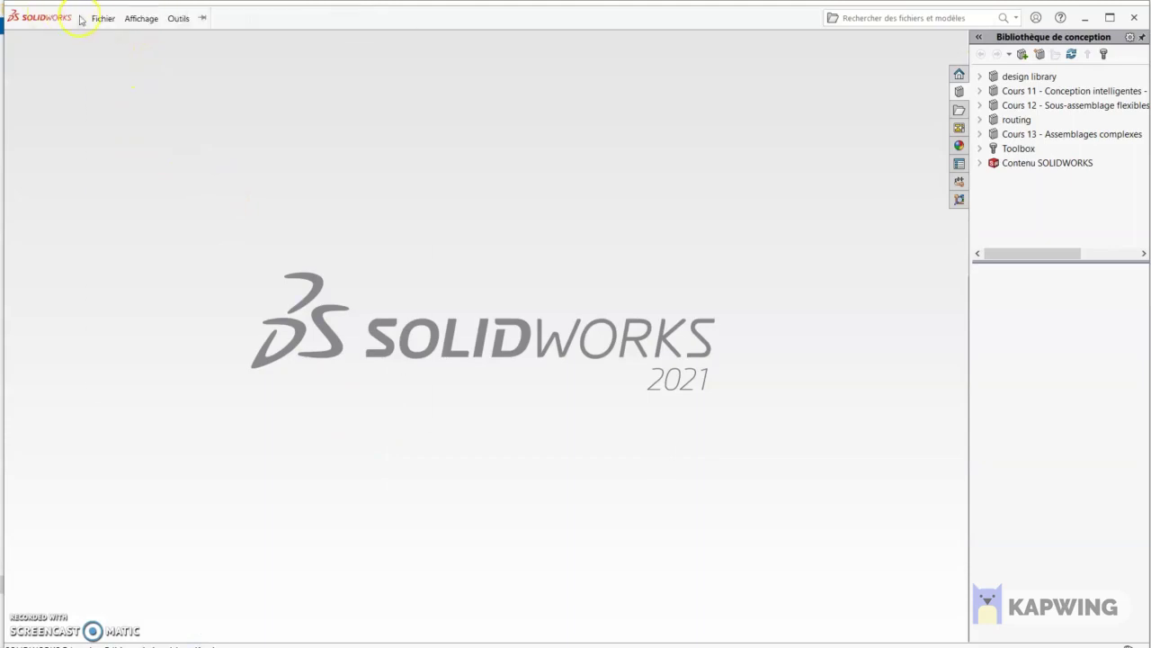
click(101, 19)
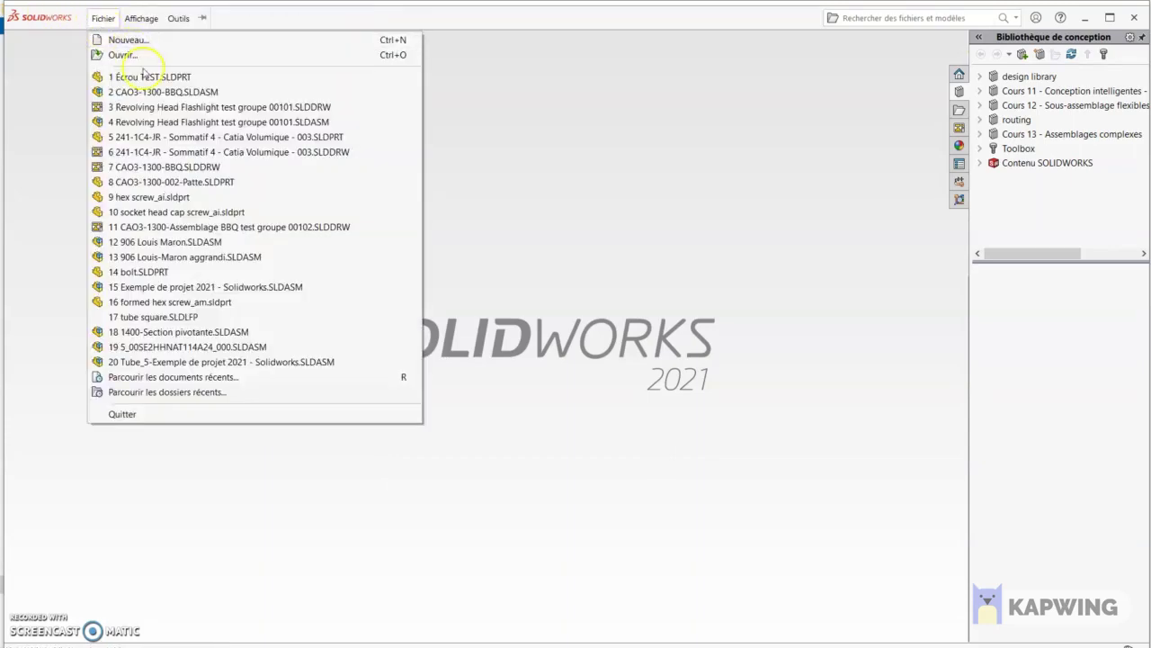
click(157, 92)
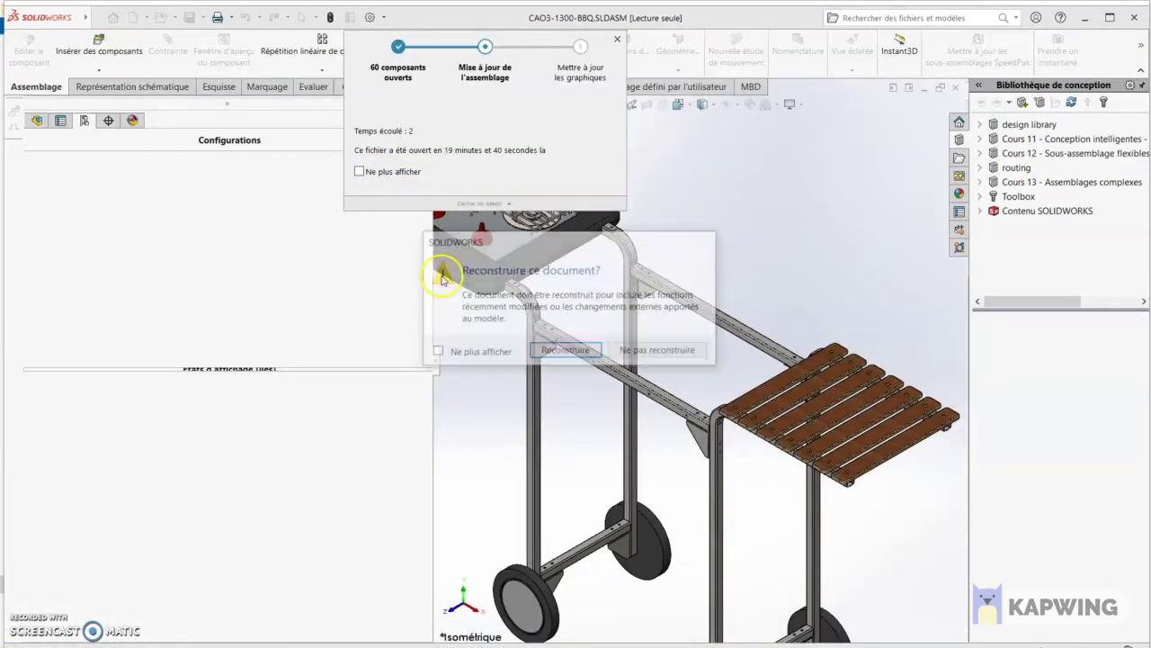
click(565, 350)
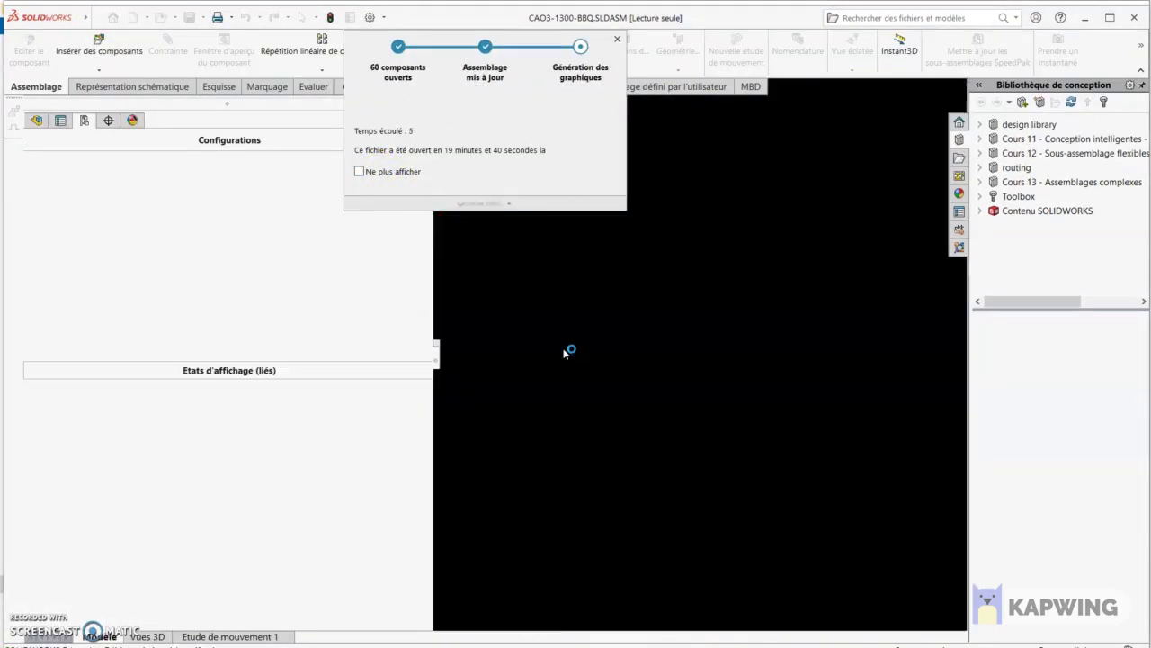
click(36, 120)
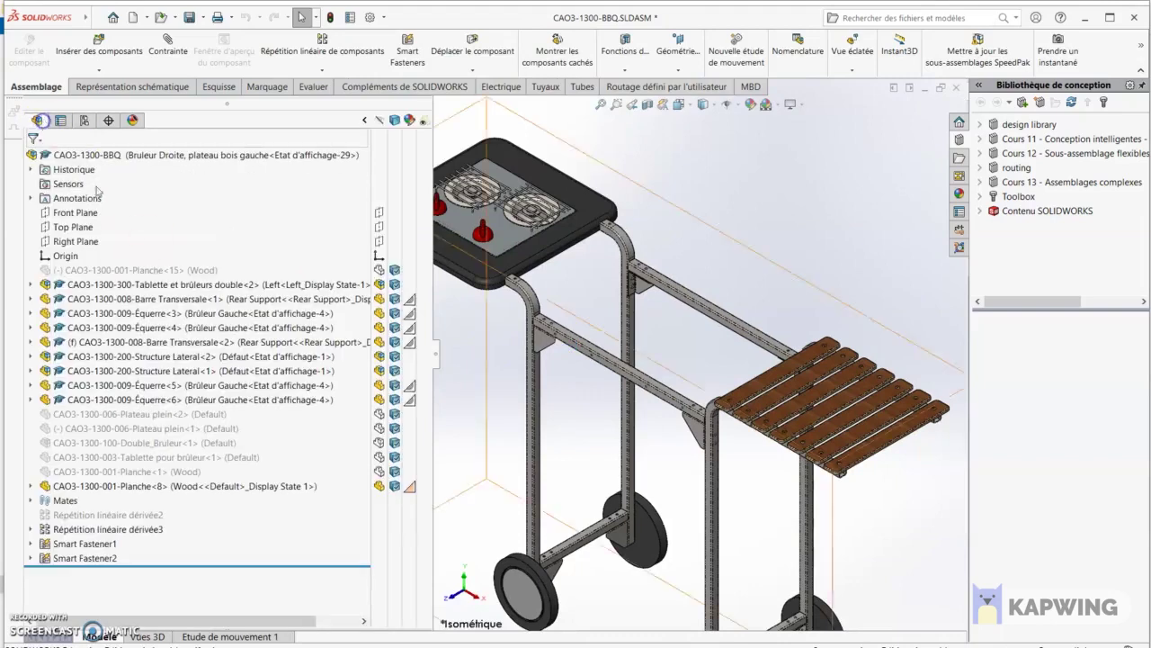
Expand Smart Fastener1 and Smart Fastener2 and select hex screw_ai<3> in Smart Fastener1
click(31, 543)
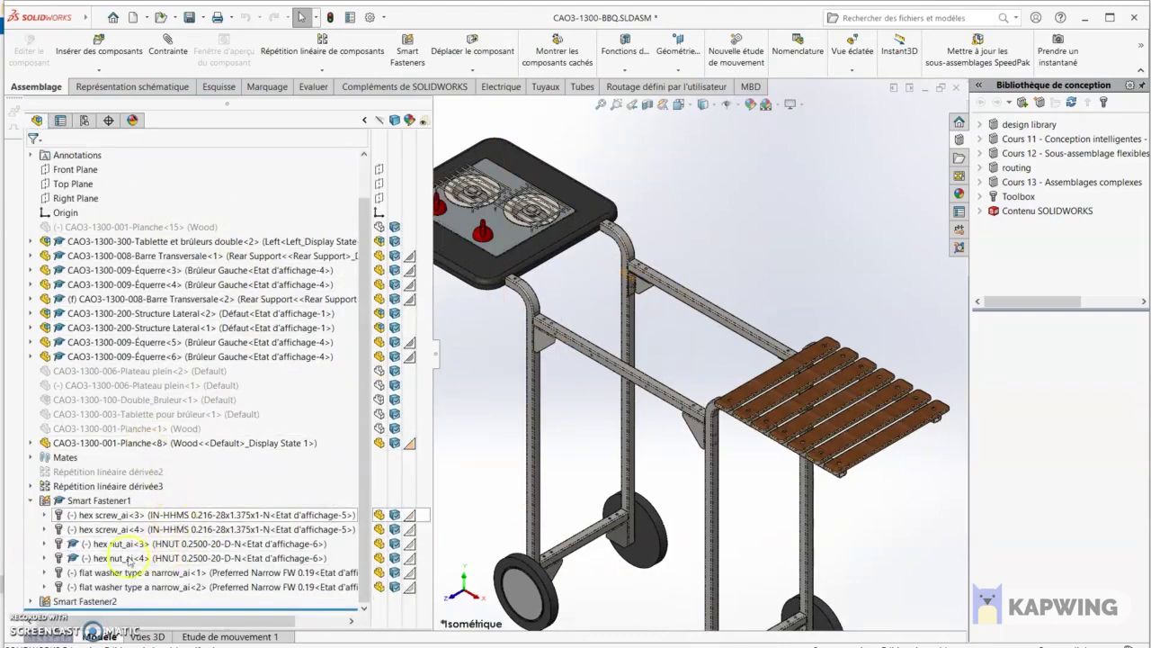
click(30, 601)
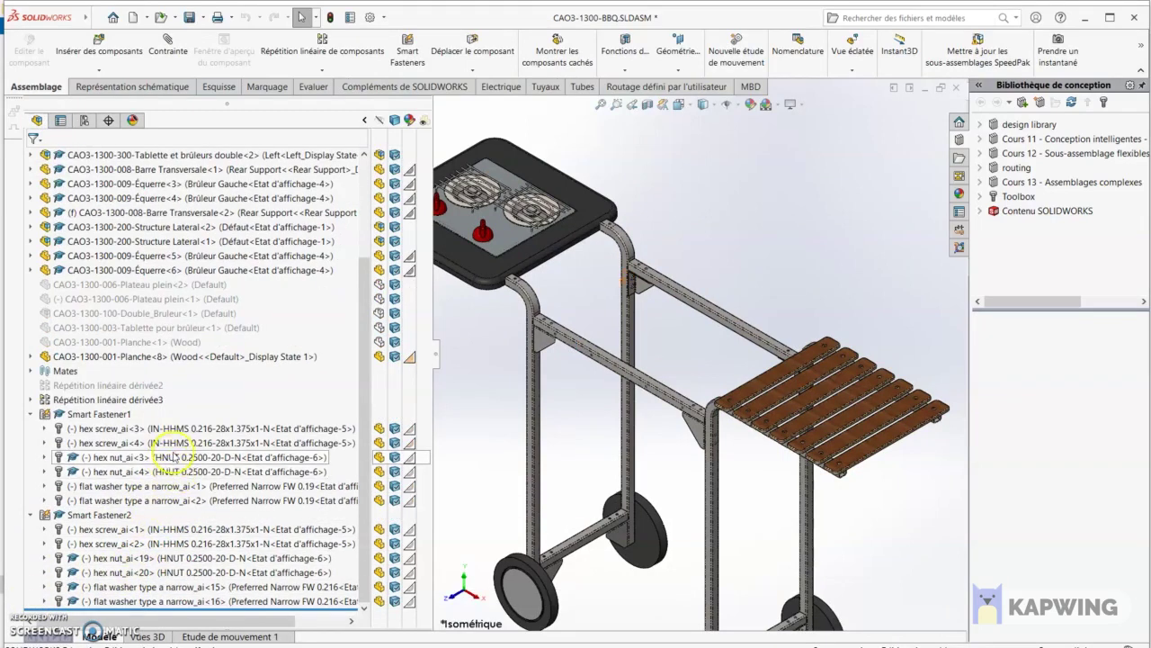
click(146, 429)
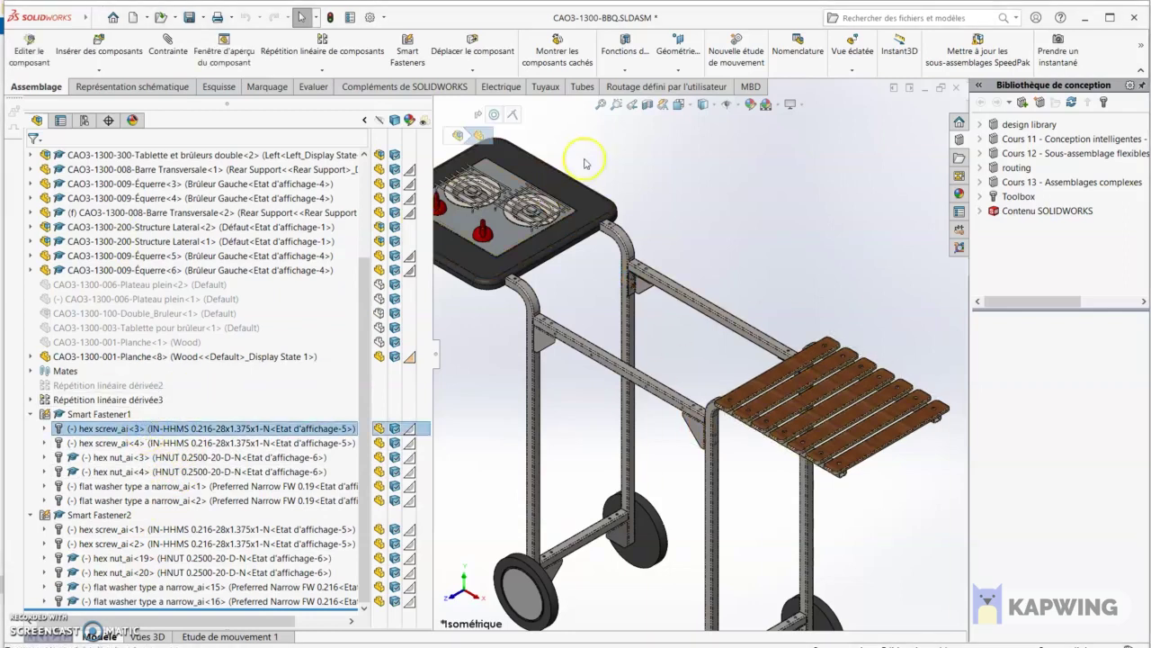
Insert the part Écrou TEST.SLDPRT from the desktop and place it beside the cart frame
click(99, 45)
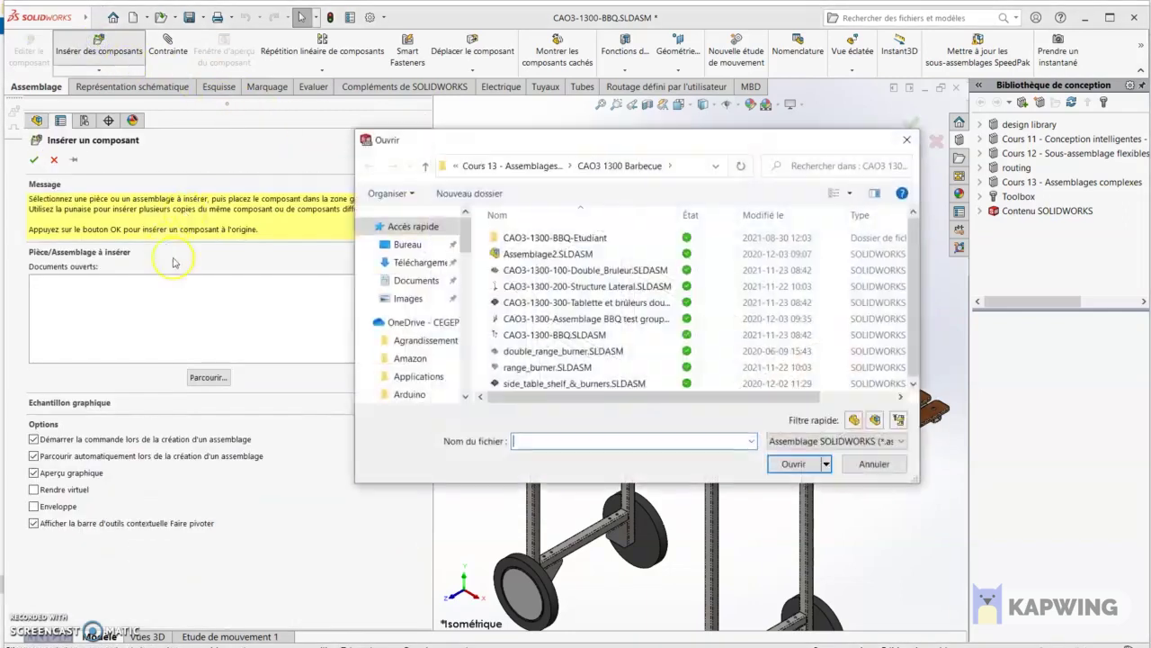
click(423, 244)
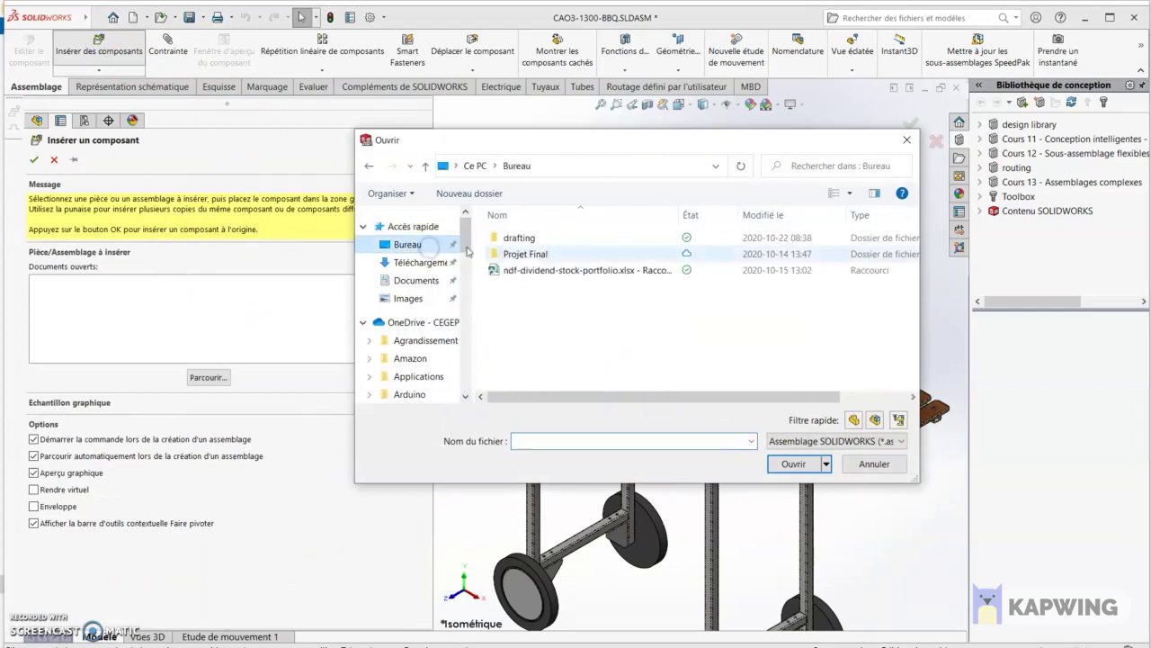
click(856, 437)
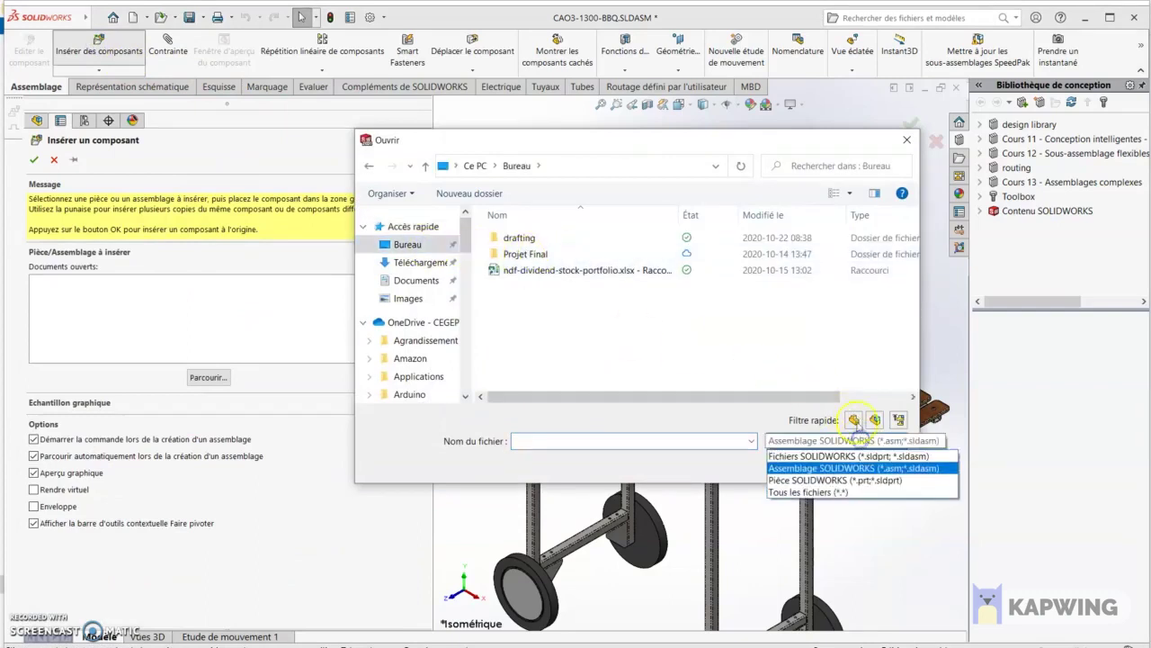
click(850, 481)
click(535, 303)
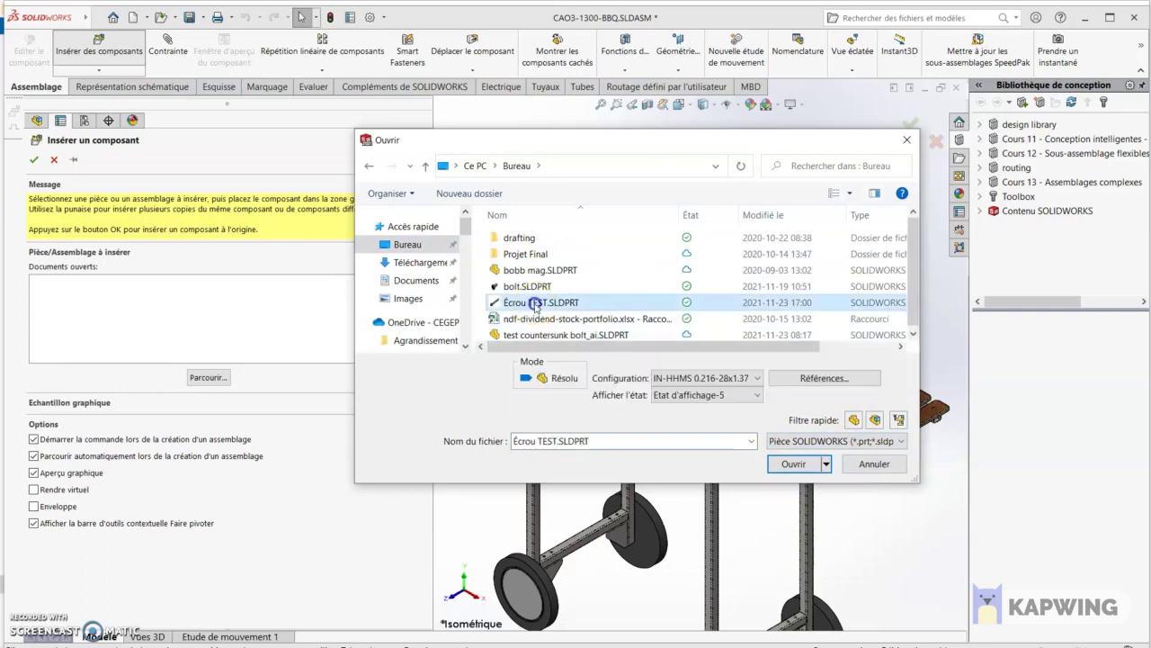
click(792, 463)
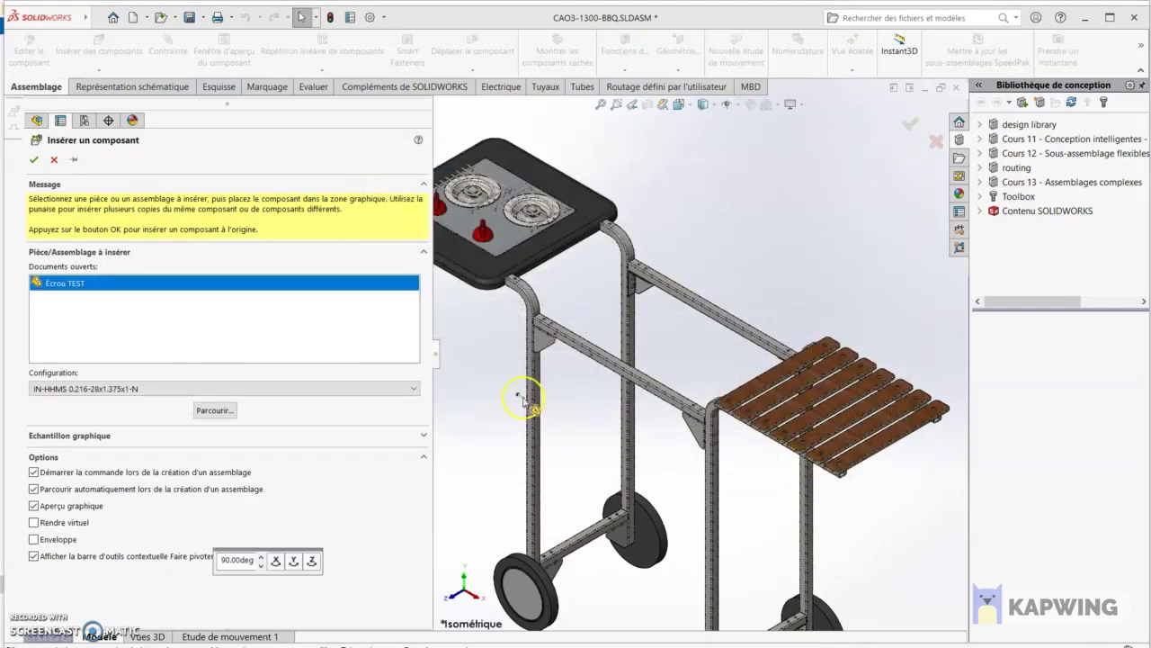
click(502, 425)
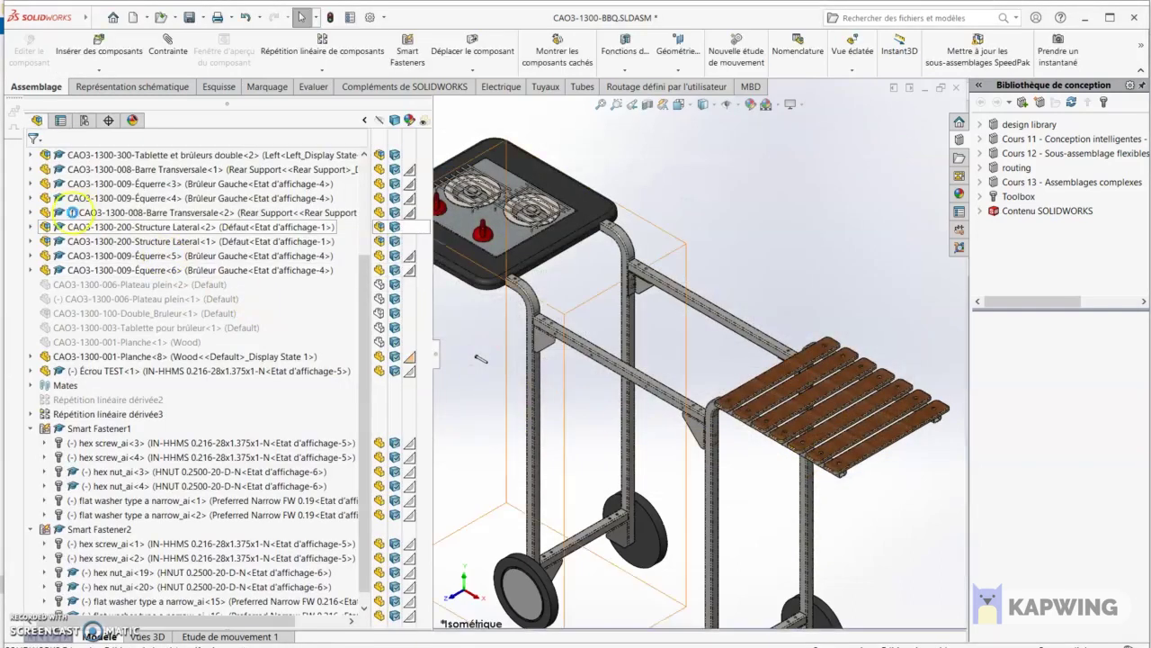
Inspect the inserted Écrou TEST bolt up close and compare its tree entry with hex screw_ai<3>
click(223, 372)
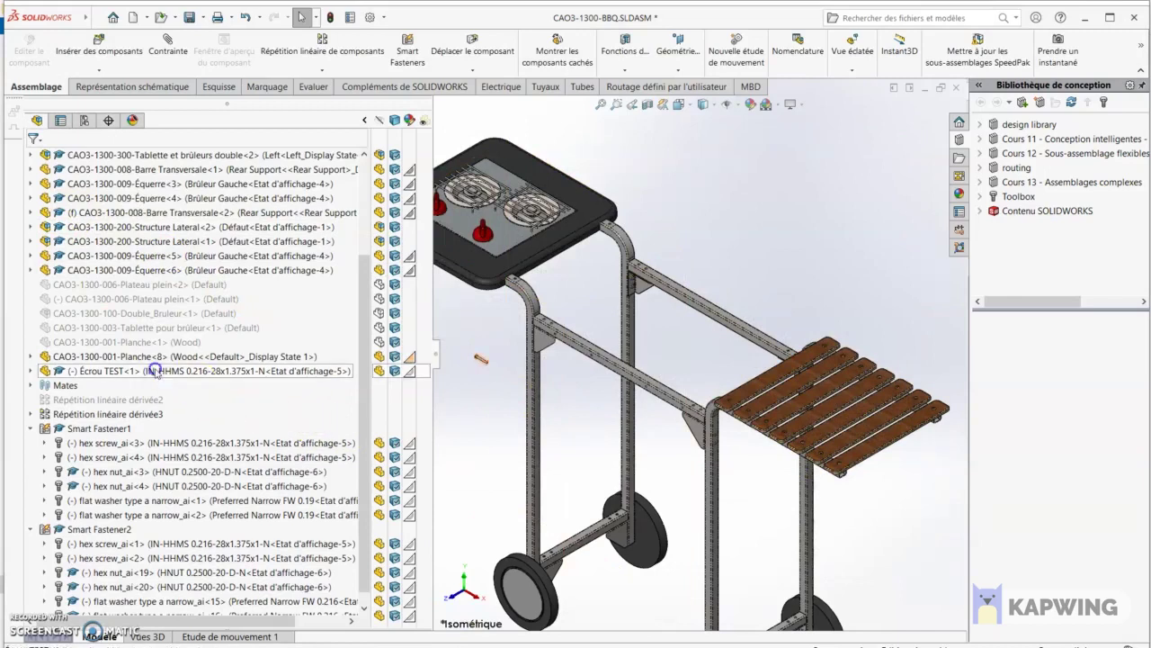
scroll(477, 371, down, 9)
scroll(646, 338, down, 3)
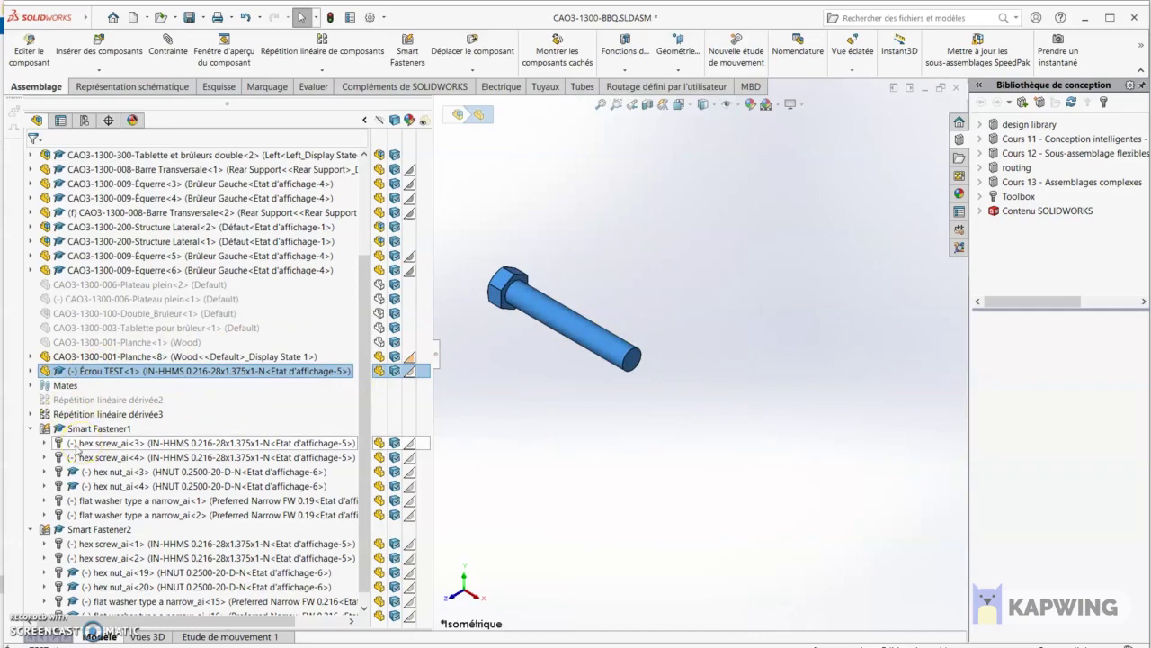
click(70, 443)
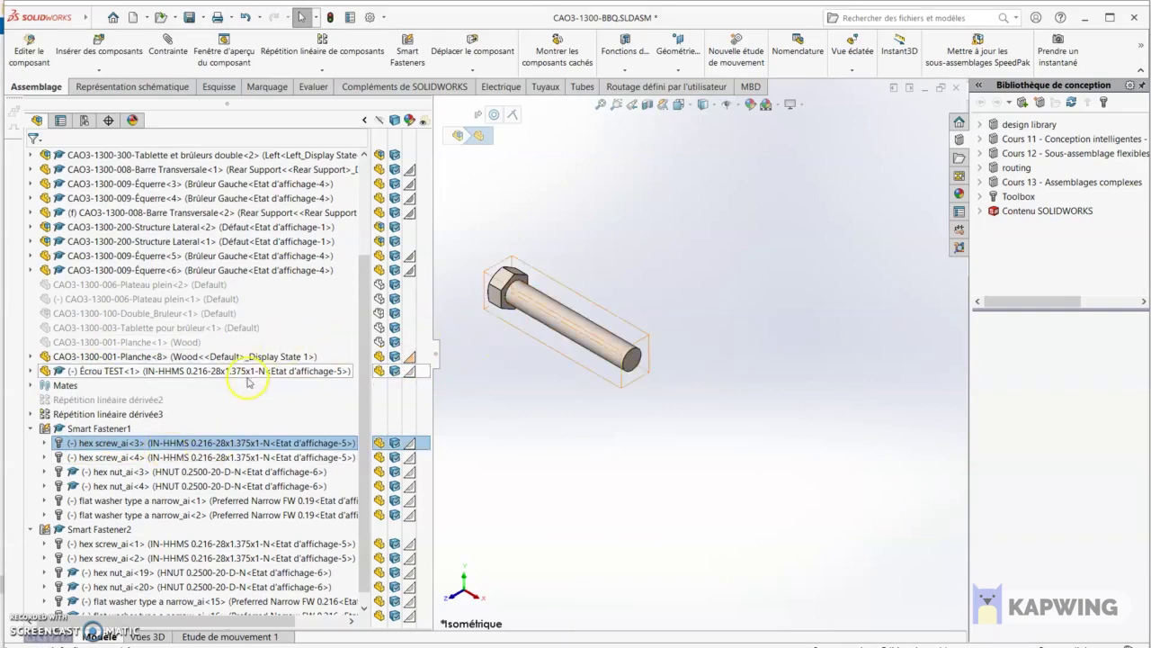
click(247, 376)
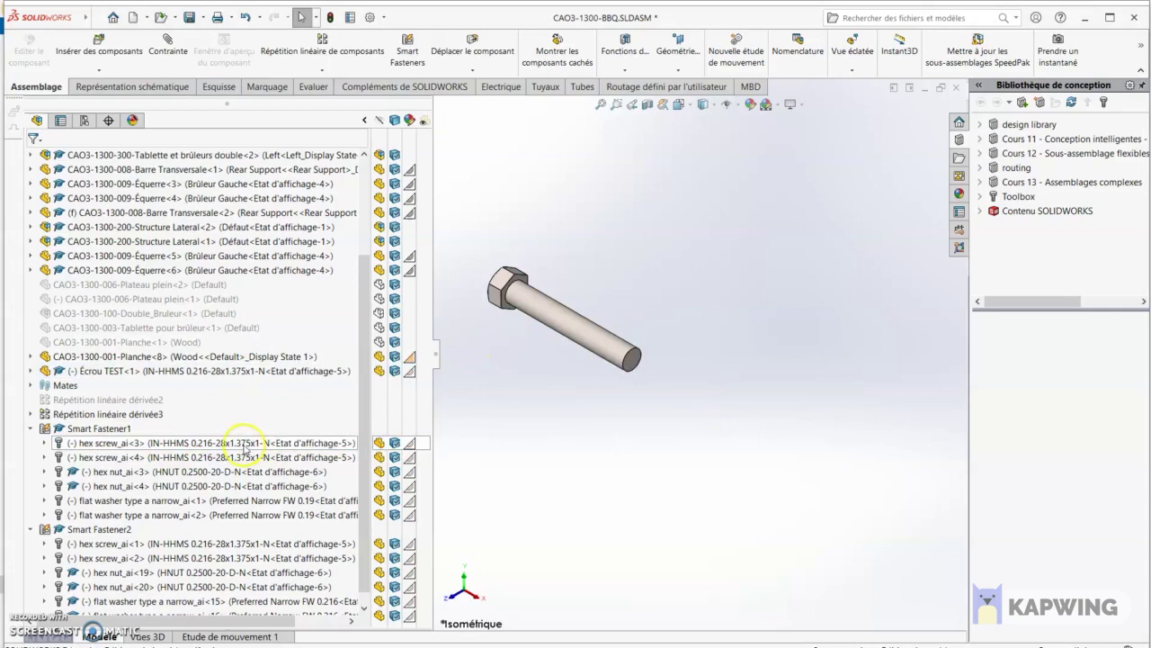
Replace all occurrences of hex screw_ai<3> with Écrou TEST.SLDPRT from the desktop, matching the configuration by name and reattaching the mates
right_click(241, 443)
click(346, 479)
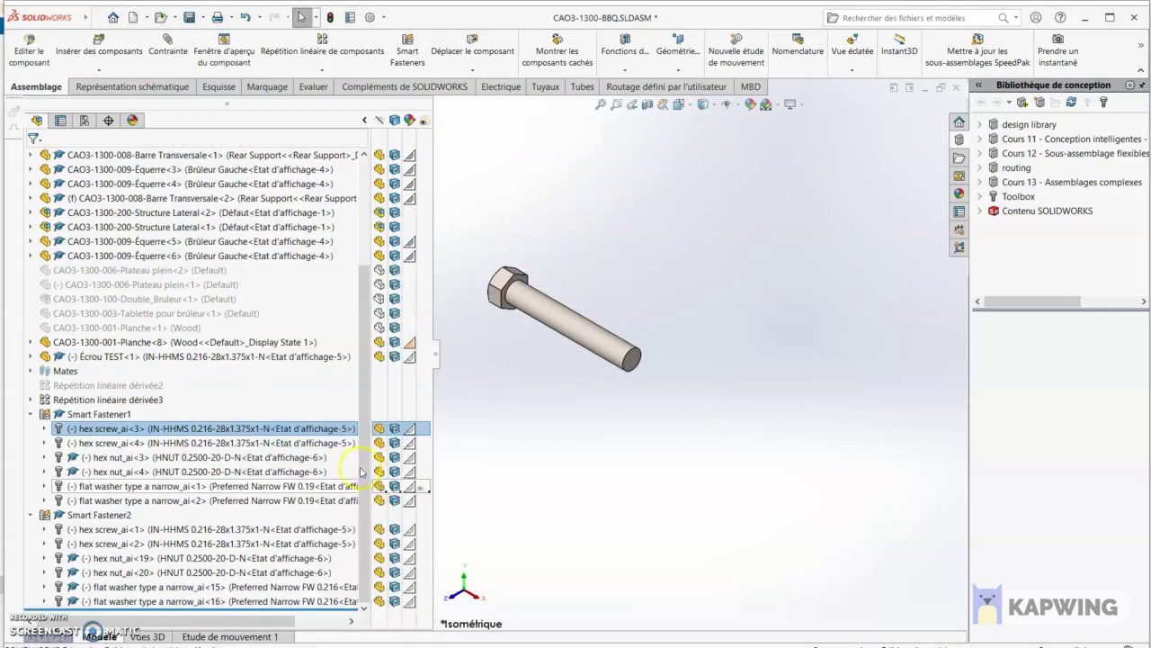
right_click(265, 429)
click(406, 634)
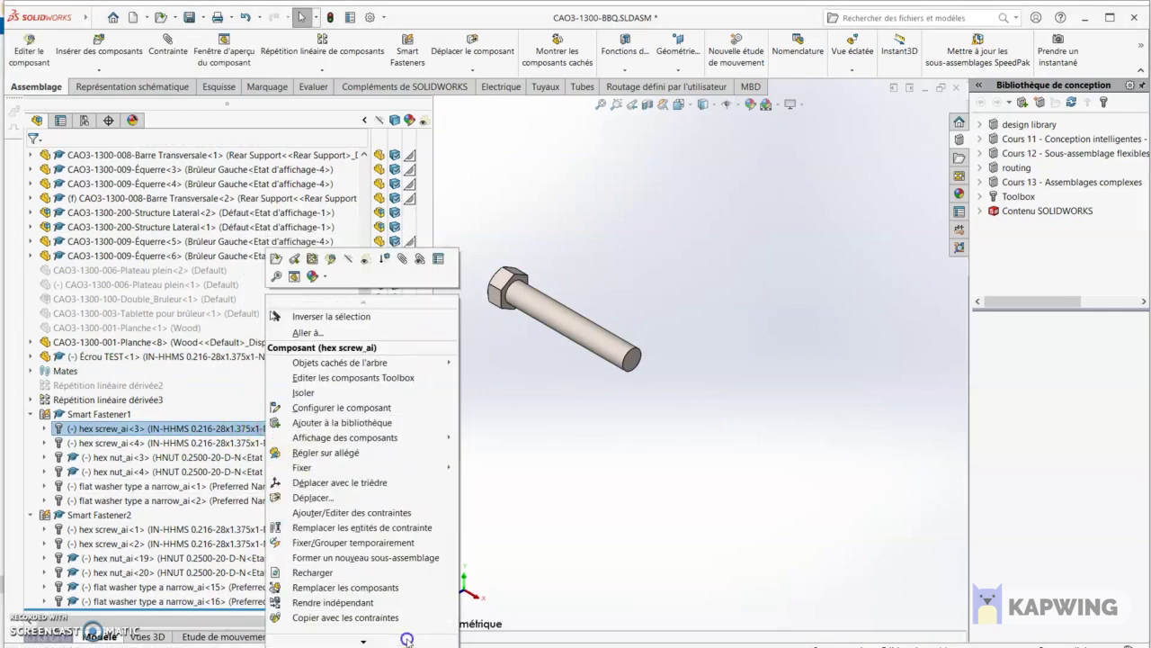
click(392, 587)
click(220, 356)
scroll(436, 257, up, 4)
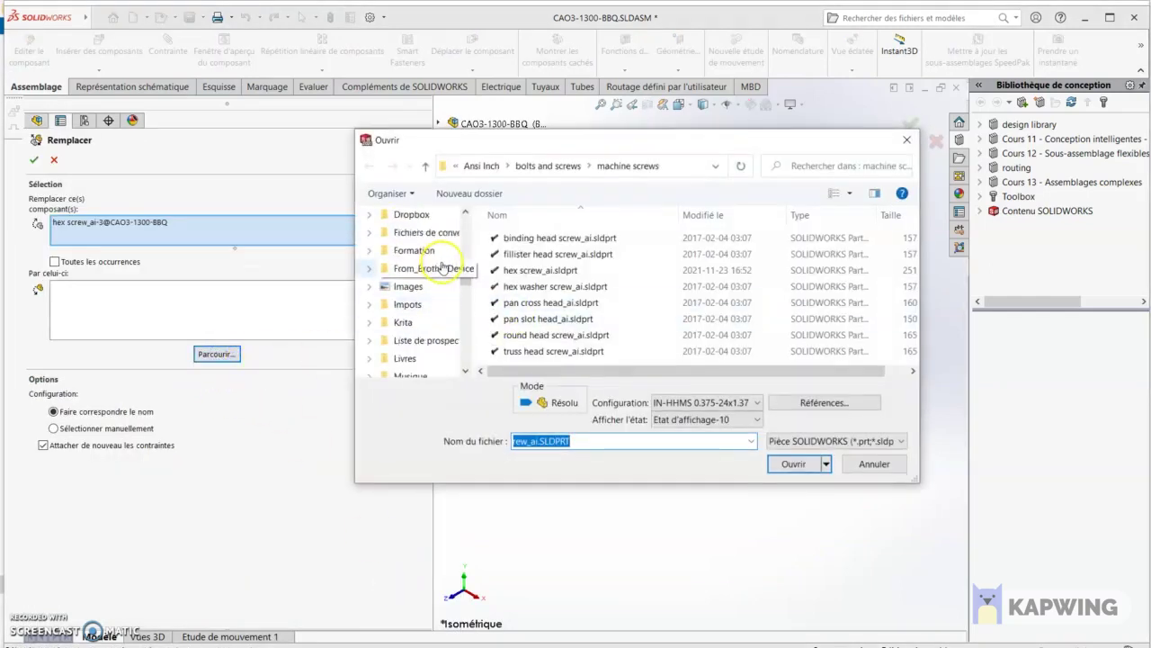
scroll(442, 268, up, 3)
click(409, 244)
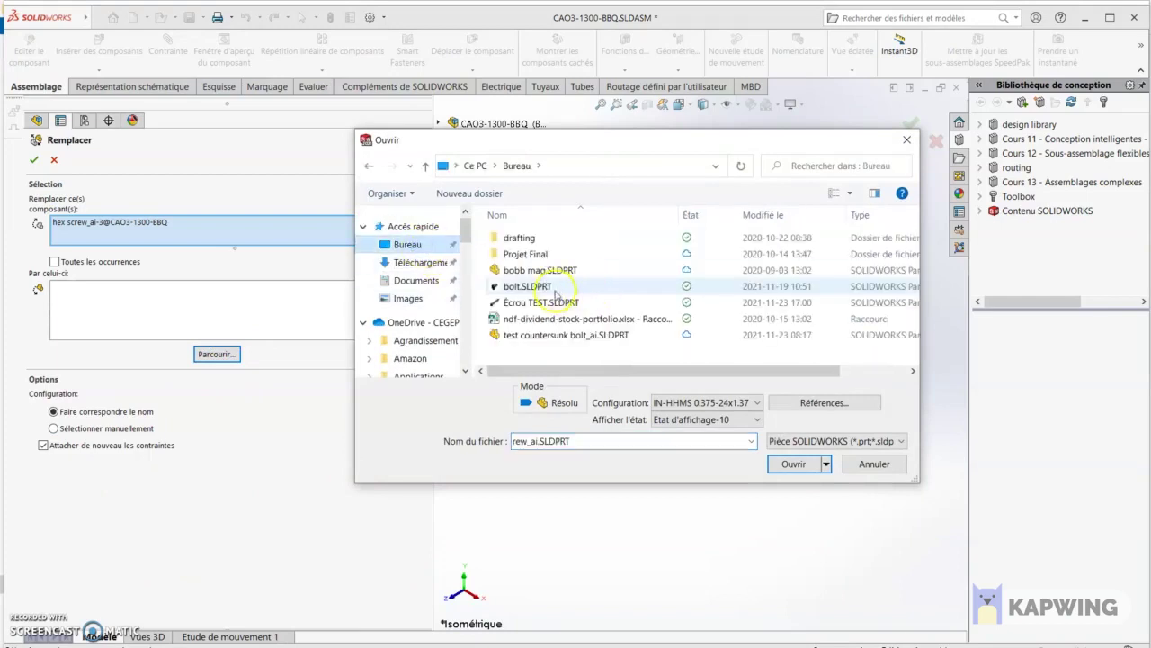
click(540, 303)
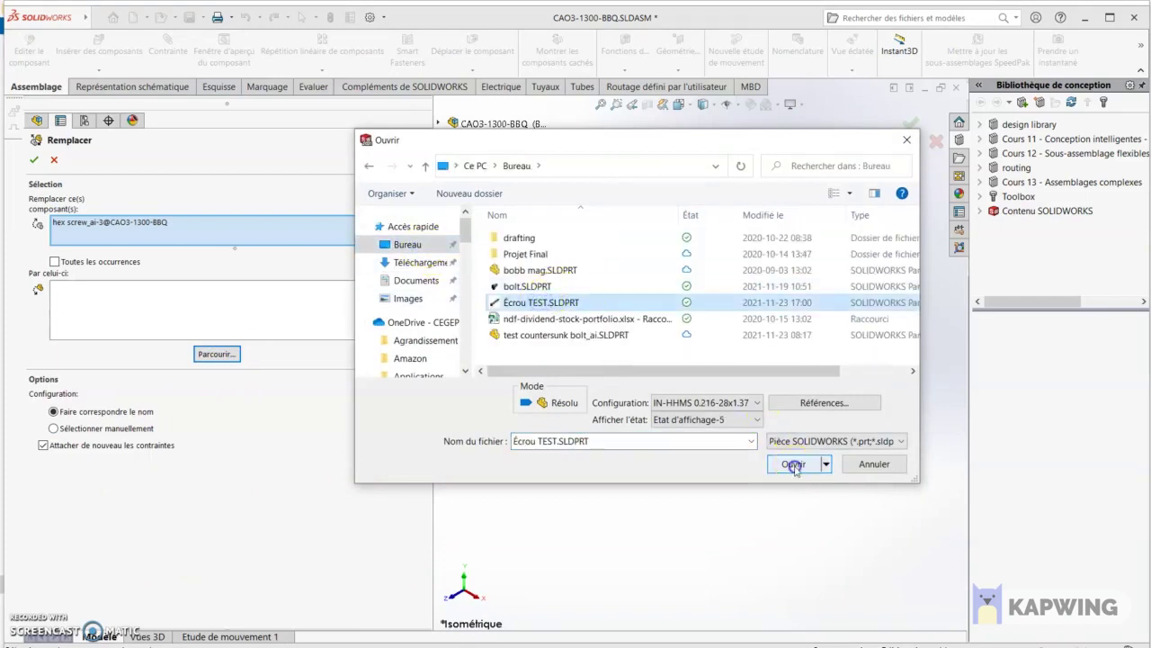
click(793, 464)
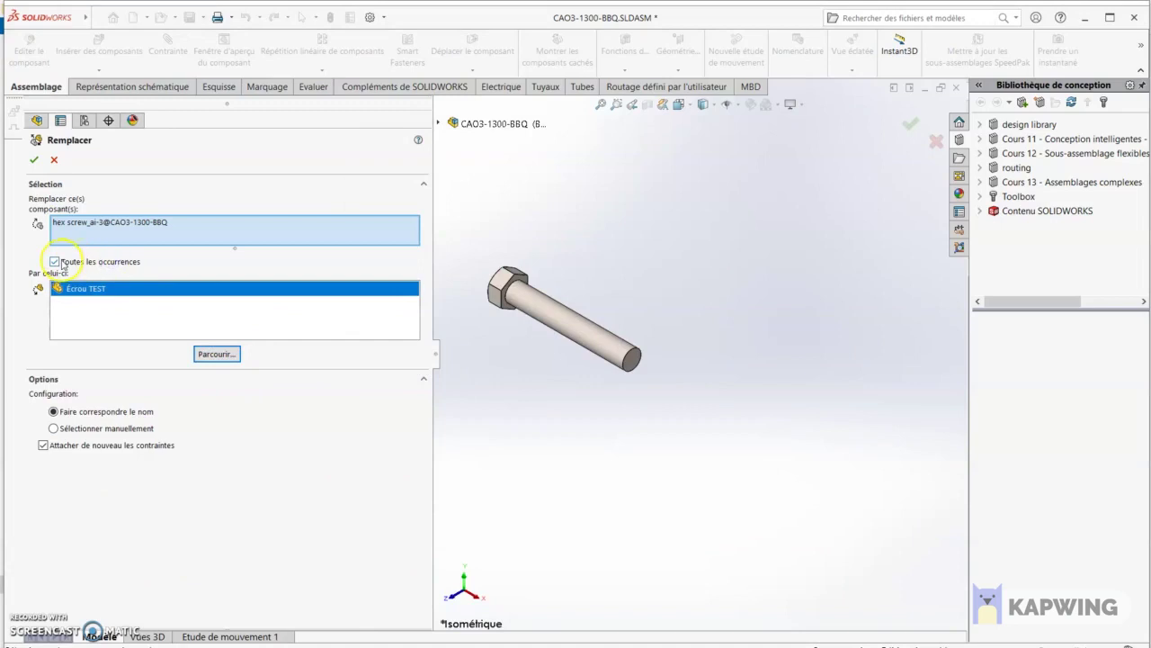
click(34, 163)
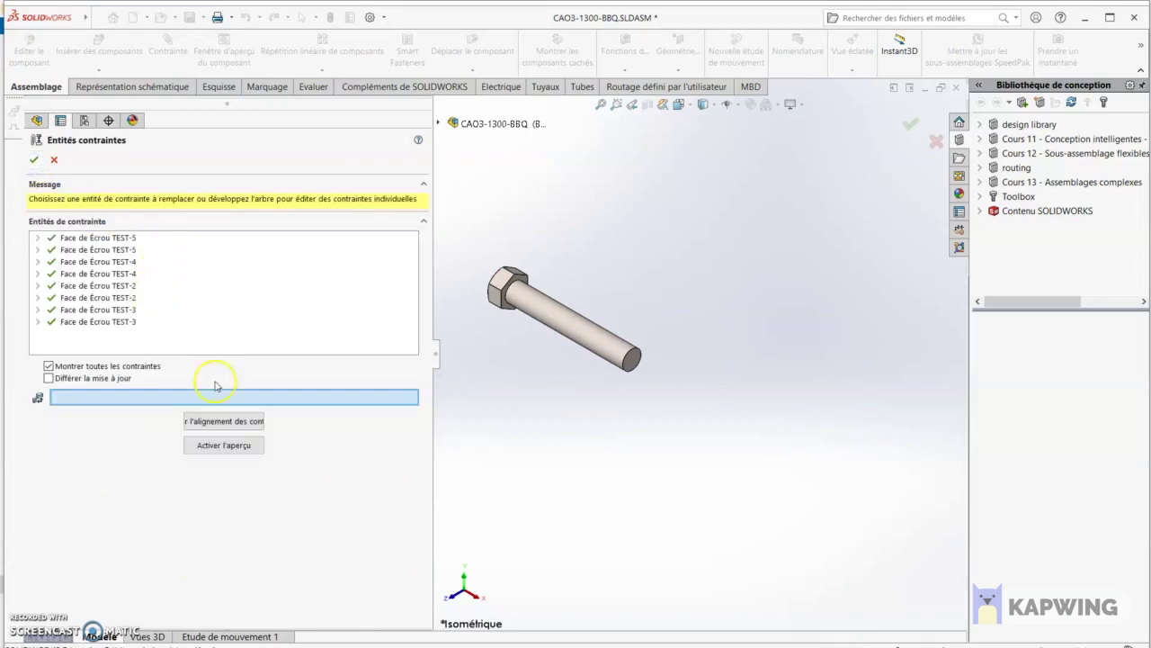
click(34, 160)
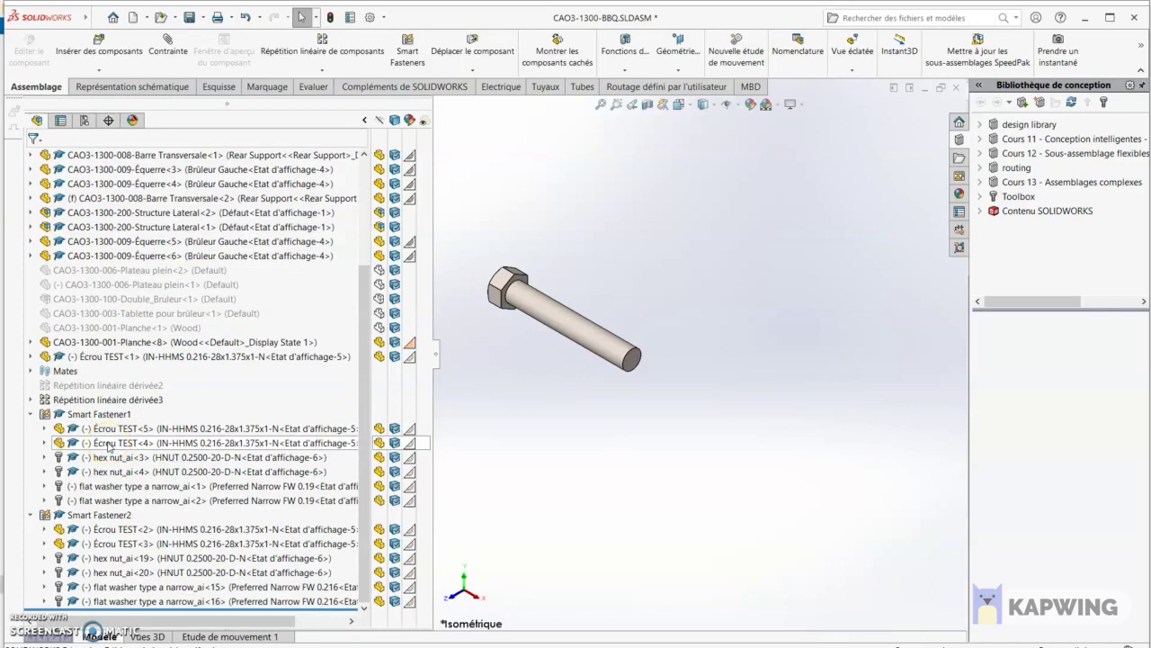
Locate Écrou TEST<5> from Smart Fastener1 in the assembly and examine the replaced bolts on the corner bracket below the crossbar
click(102, 429)
scroll(784, 354, up, 6)
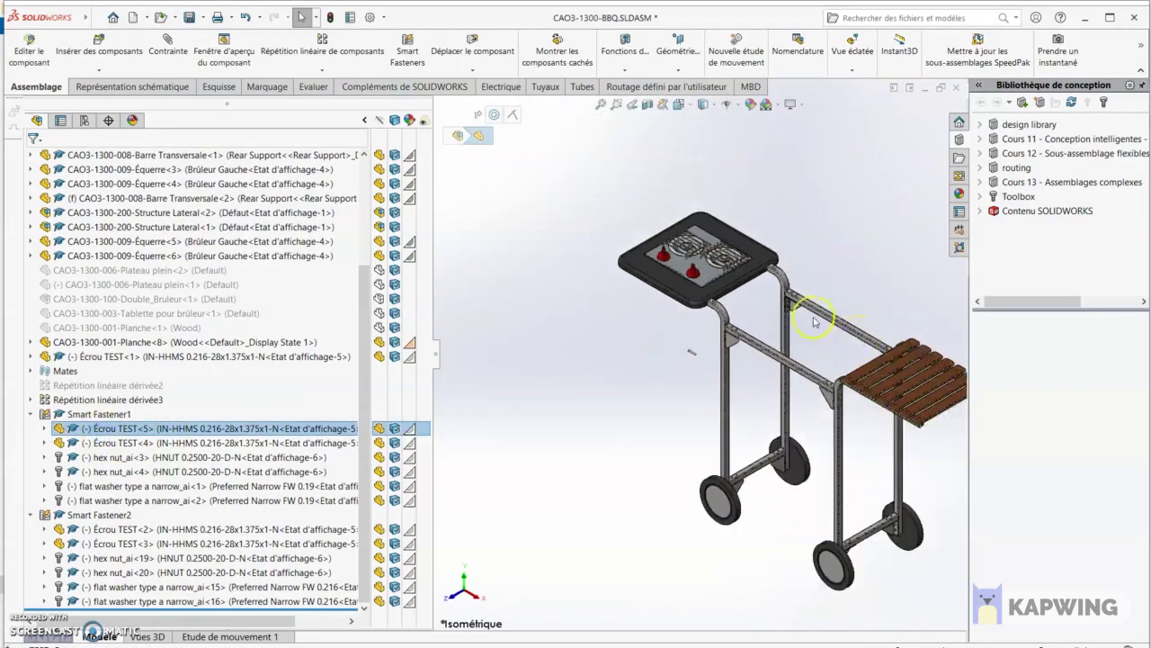
scroll(814, 321, down, 10)
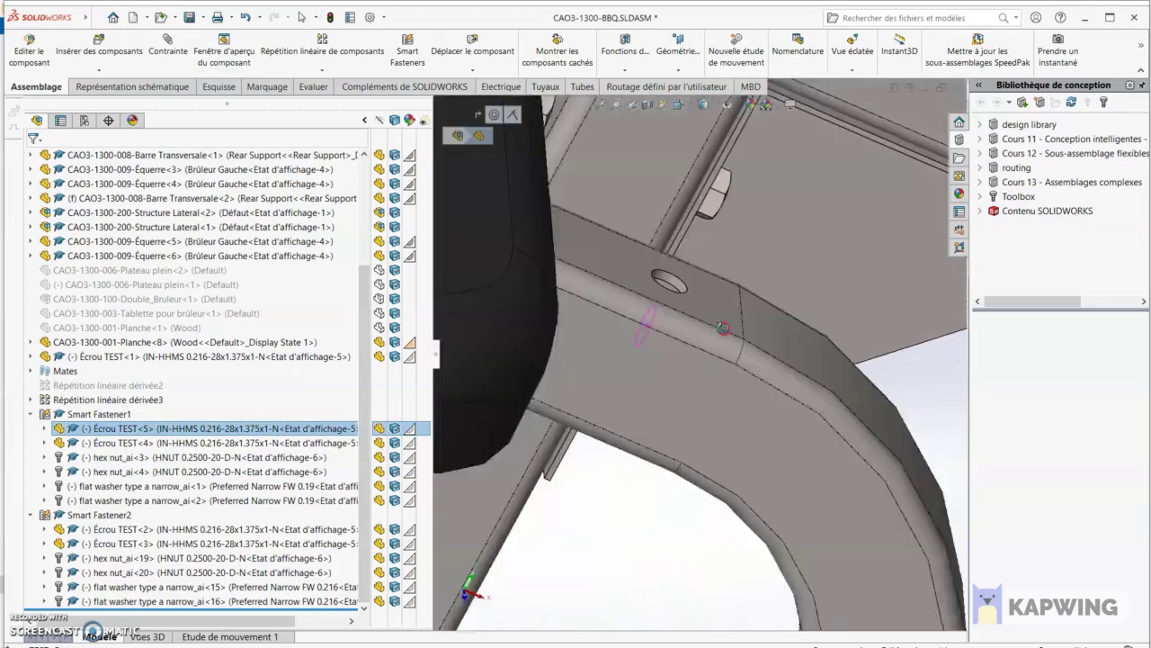
middle_drag(723, 328, 635, 358)
scroll(635, 358, up, 2)
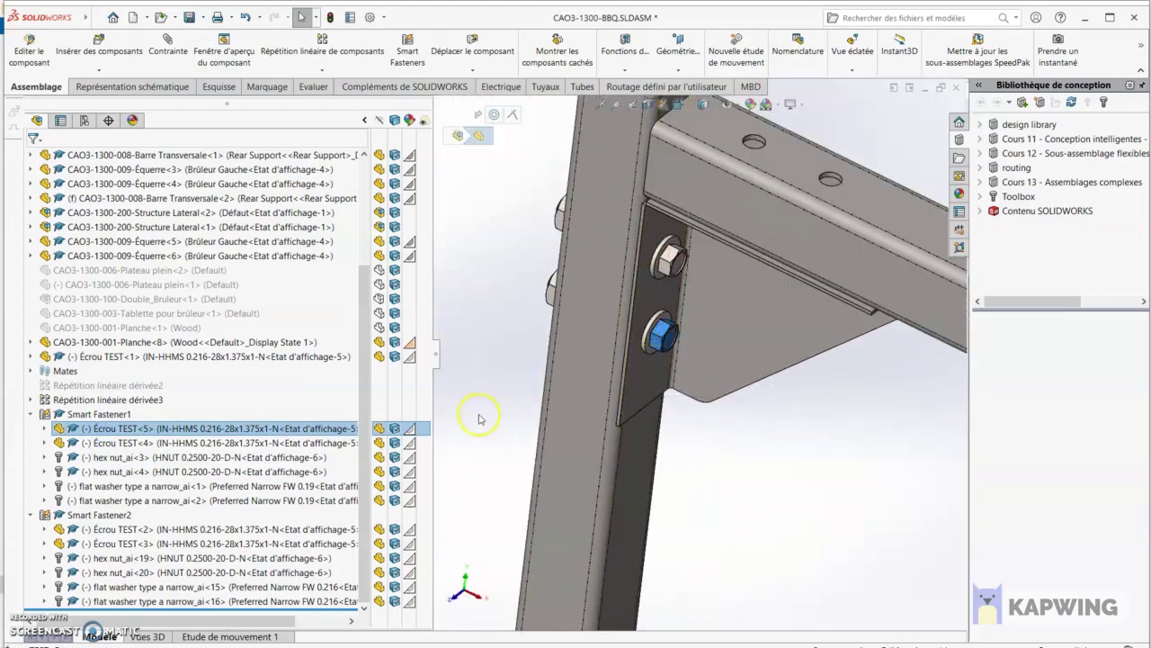
click(686, 483)
scroll(668, 362, down, 4)
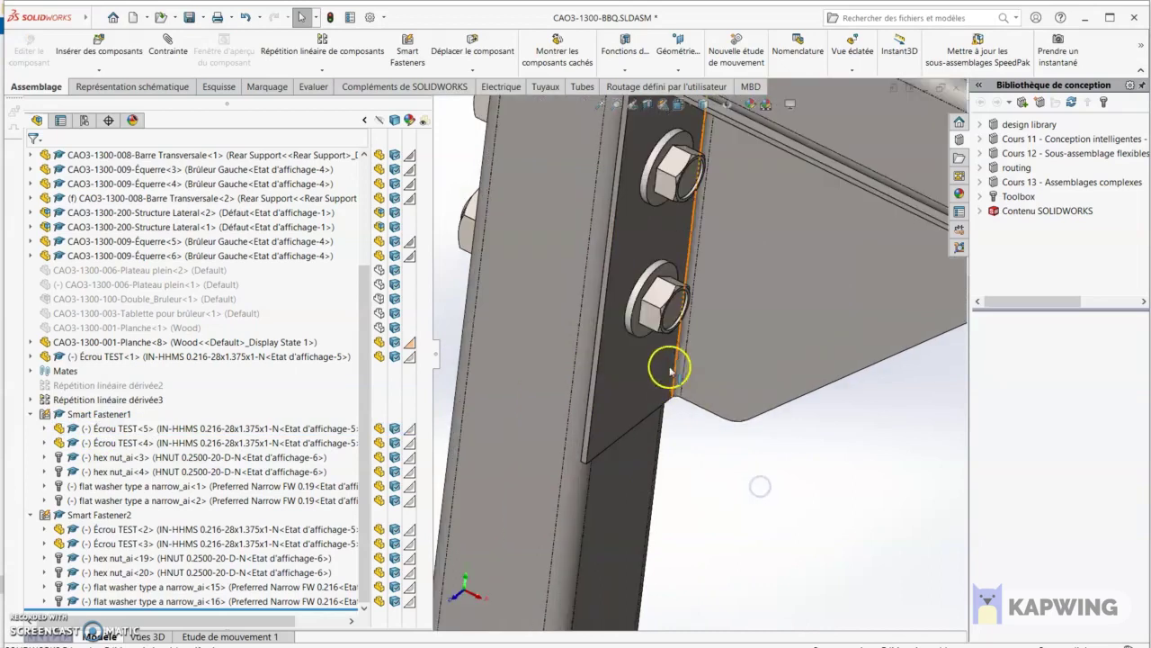
scroll(673, 328, up, 3)
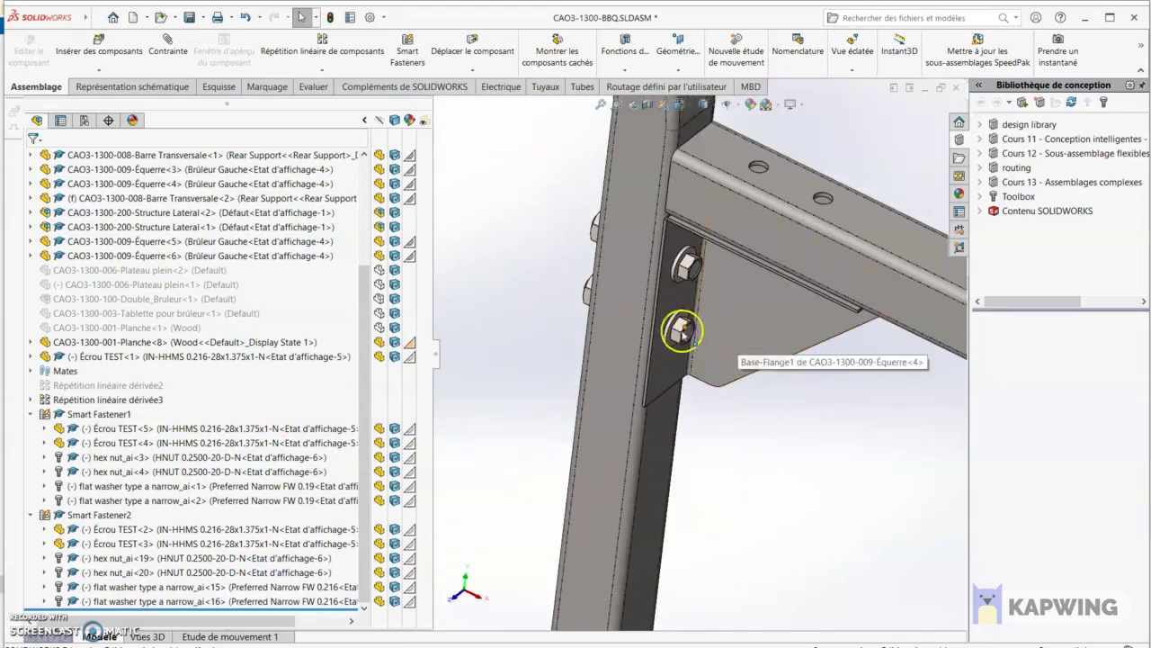
scroll(711, 365, up, 5)
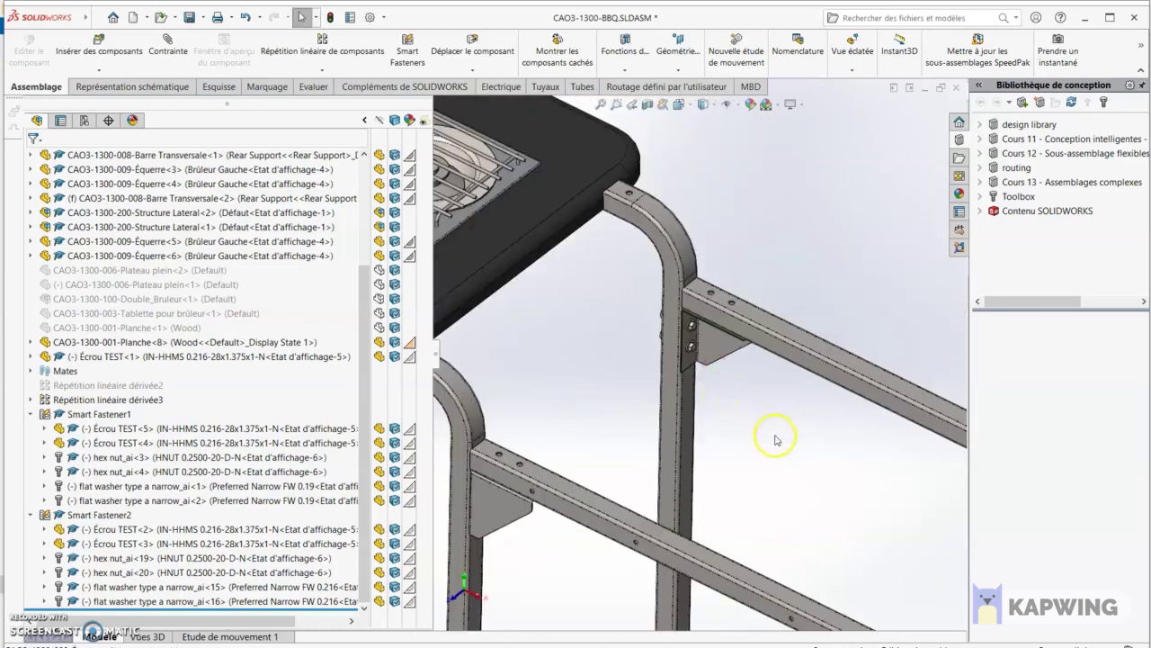
scroll(776, 440, up, 6)
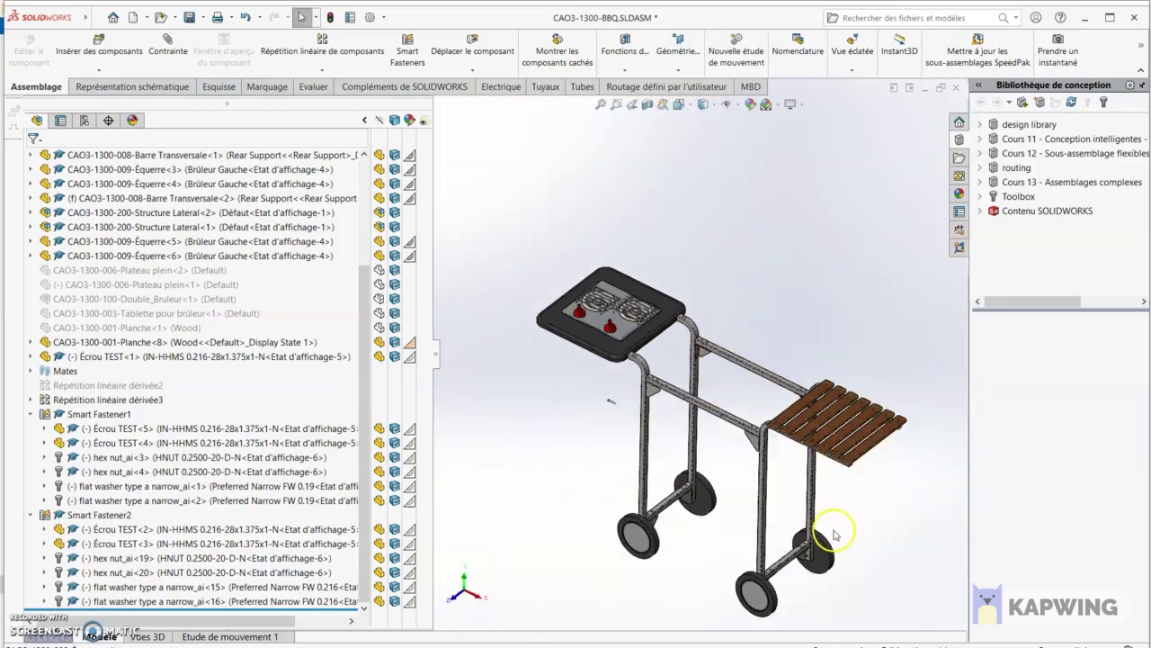
scroll(834, 535, down, 2)
scroll(600, 230, down, 3)
scroll(714, 314, down, 5)
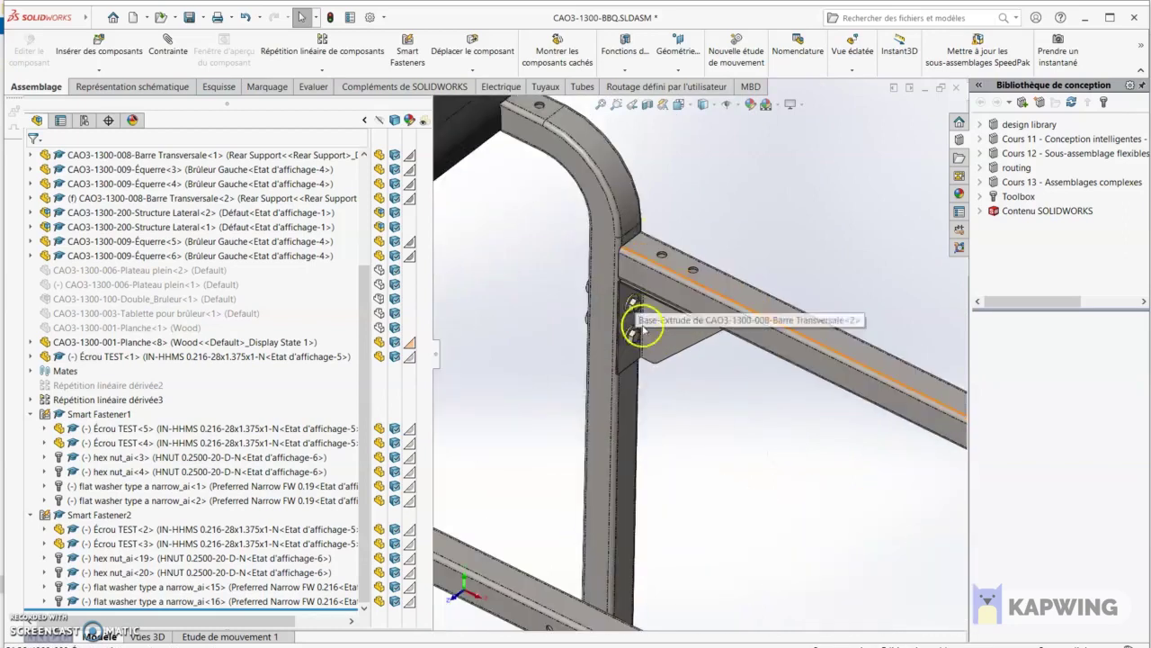